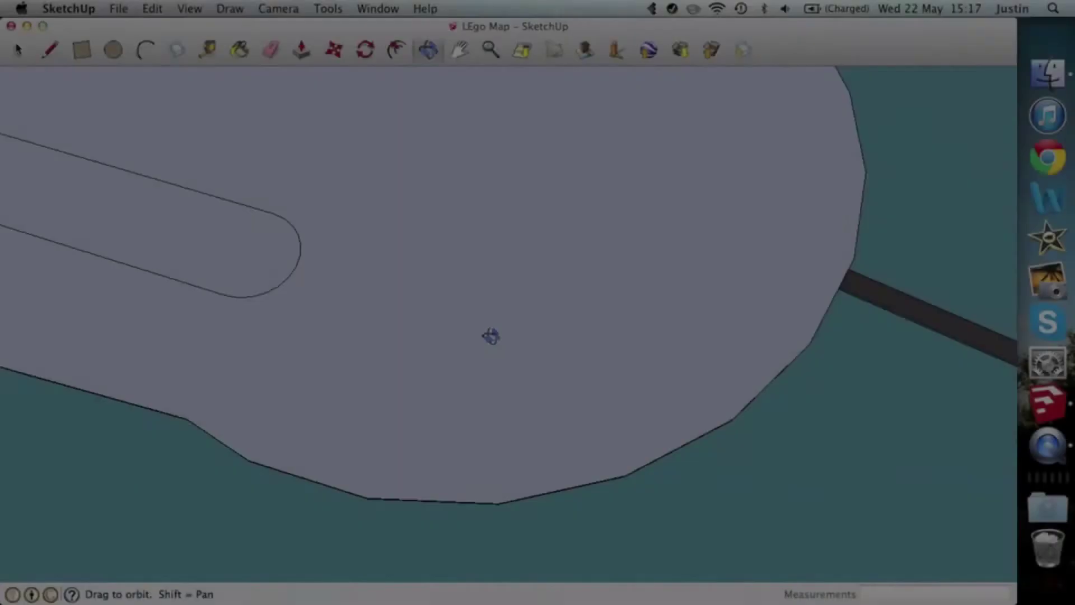
# Step: Trace building footprint outlines on the island, including the curved block and the eastern shore row
pyautogui.press('l')
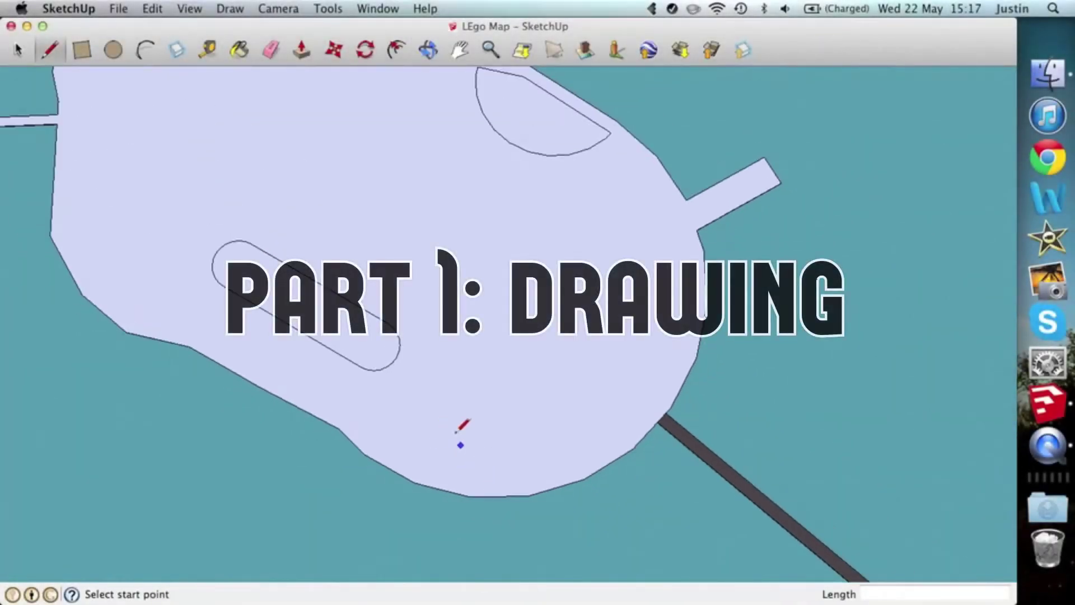
pyautogui.scroll(3, 408, 336)
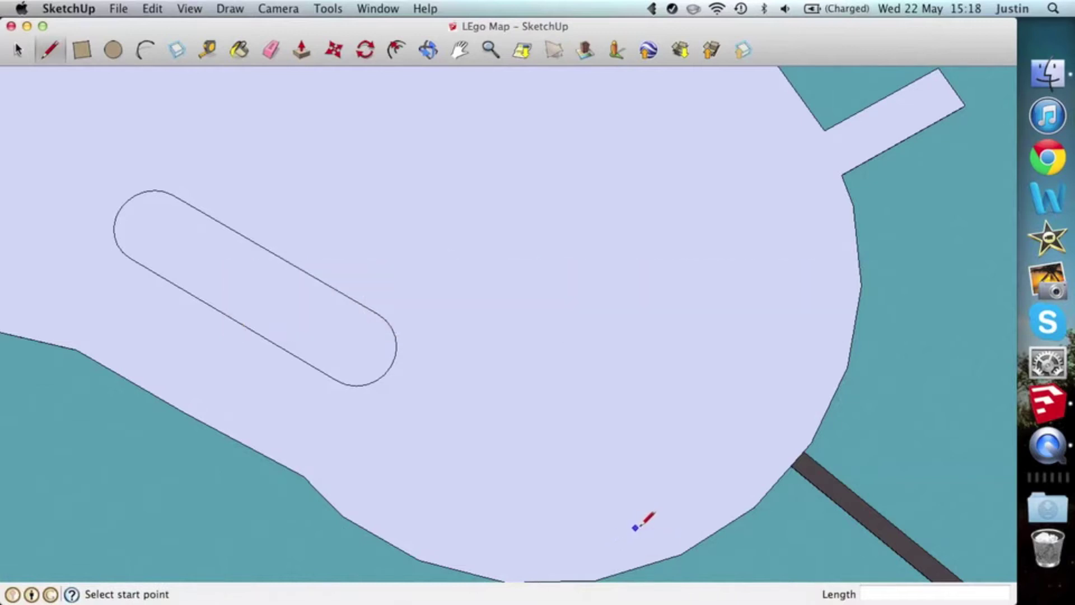
pyautogui.scroll(-3, 821, 504)
pyautogui.click(82, 50)
pyautogui.scroll(3, 314, 428)
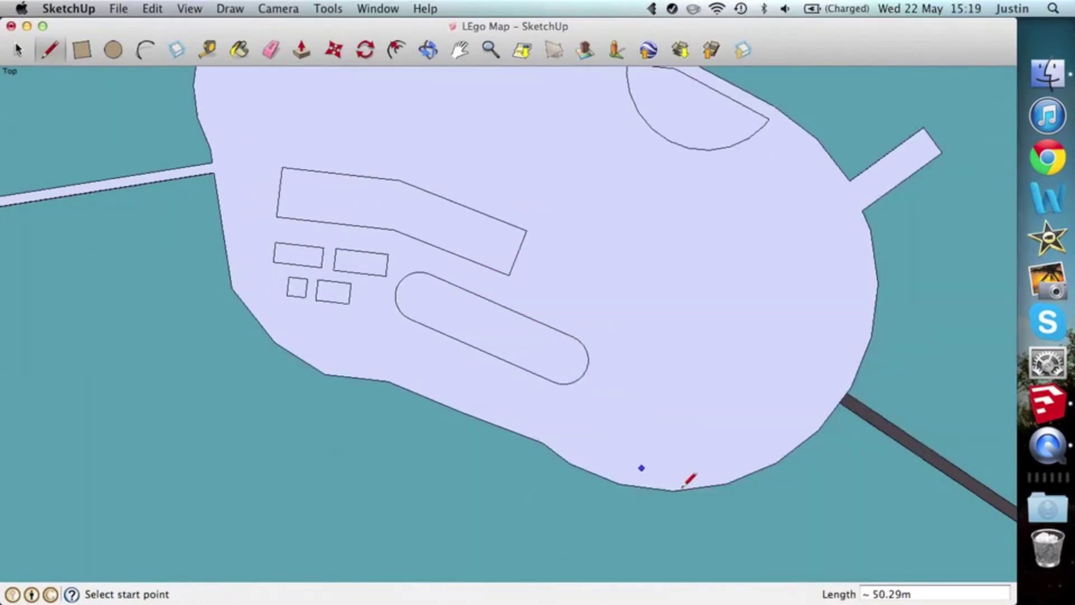
pyautogui.scroll(2, 732, 224)
pyautogui.click(748, 221)
pyautogui.click(780, 283)
pyautogui.scroll(-1, 778, 327)
pyautogui.click(792, 339)
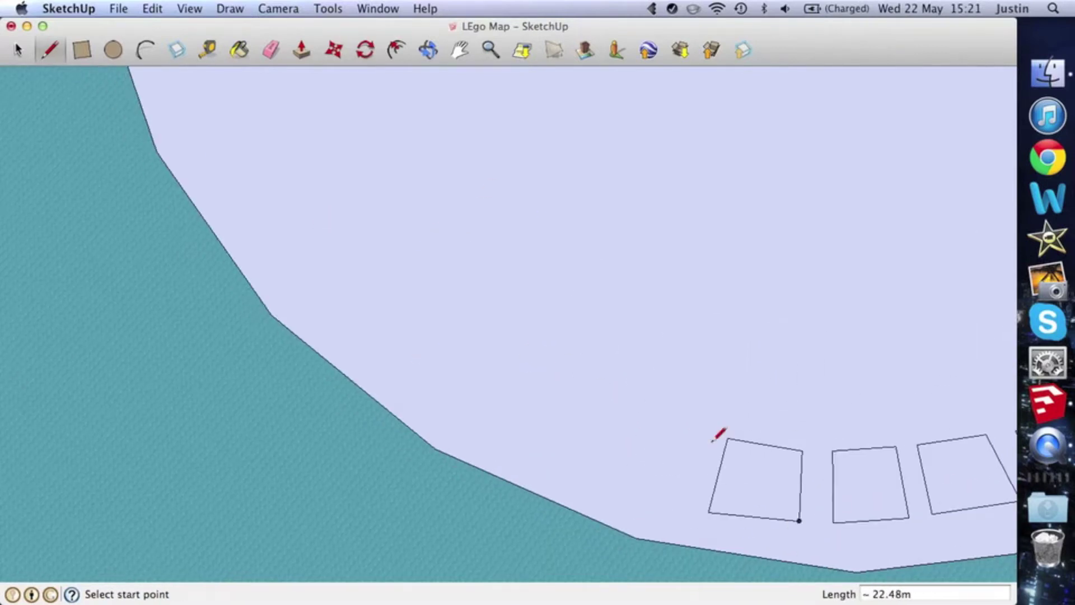
pyautogui.press('Escape')
pyautogui.scroll(-5, 737, 446)
# Step: Outline a new building block footprint, checking it from the top view
pyautogui.moveTo(737, 446); pyautogui.dragTo(725, 211, button='middle')
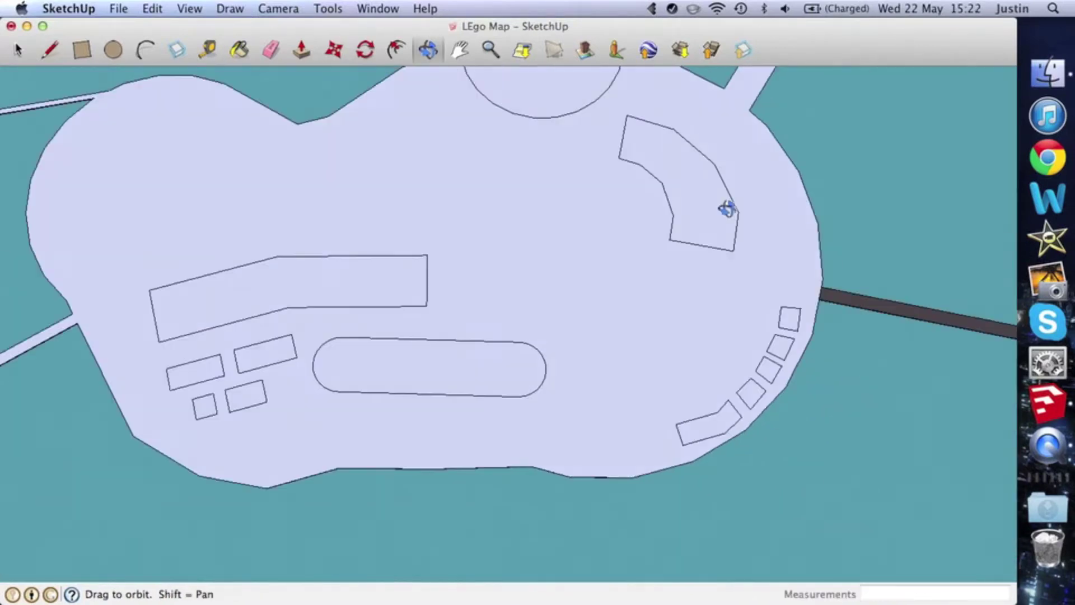
pyautogui.scroll(5, 415, 233)
pyautogui.click(482, 430)
pyautogui.scroll(-5, 842, 386)
pyautogui.moveTo(674, 355); pyautogui.dragTo(573, 368, button='middle')
pyautogui.scroll(5, 573, 368)
pyautogui.scroll(5, 571, 416)
pyautogui.click(300, 385)
pyautogui.scroll(-3, 491, 284)
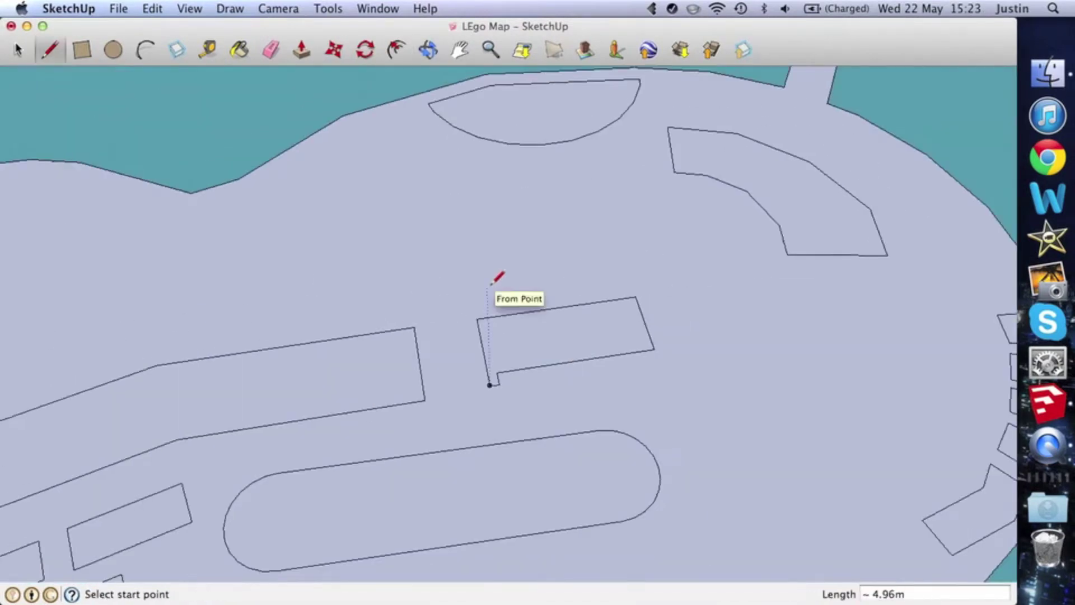
pyautogui.press('super+2')
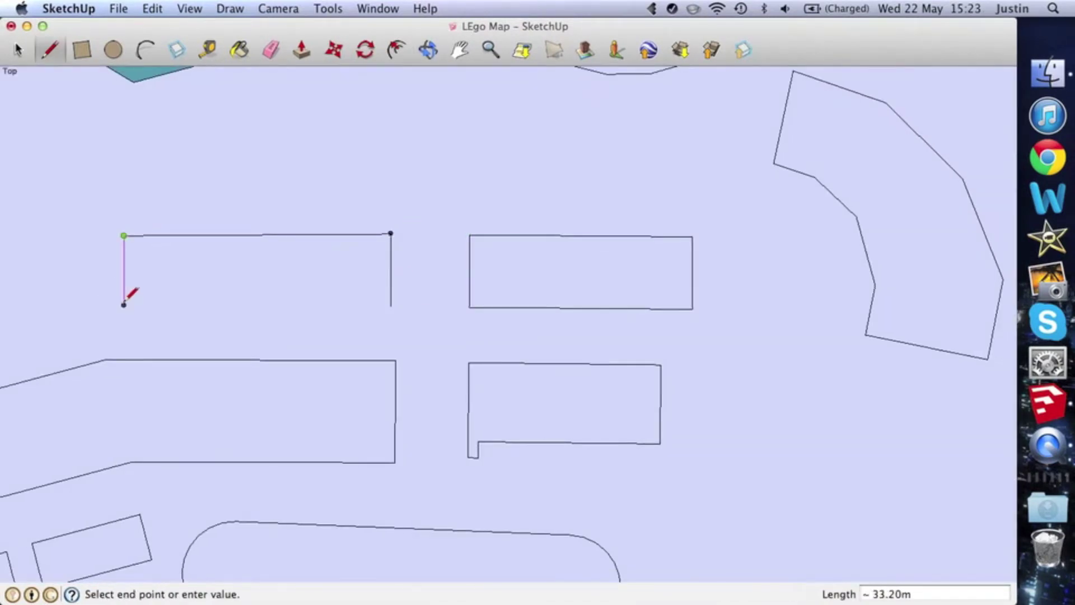
pyautogui.moveTo(132, 294); pyautogui.dragTo(504, 163, button='middle')
pyautogui.scroll(3, 271, 384)
pyautogui.scroll(-2, 271, 384)
pyautogui.click(348, 304)
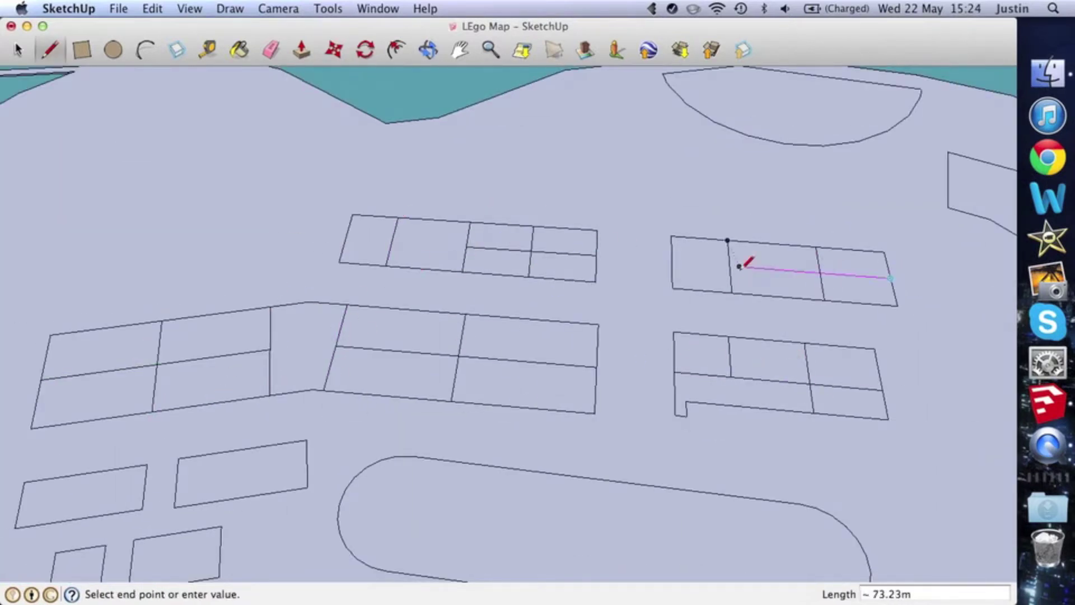
# Step: Draw dividing lines across the blocks, including the curved block, to split them into plots
pyautogui.click(739, 266)
pyautogui.scroll(-3, 610, 268)
pyautogui.scroll(5, 872, 509)
pyautogui.click(620, 303)
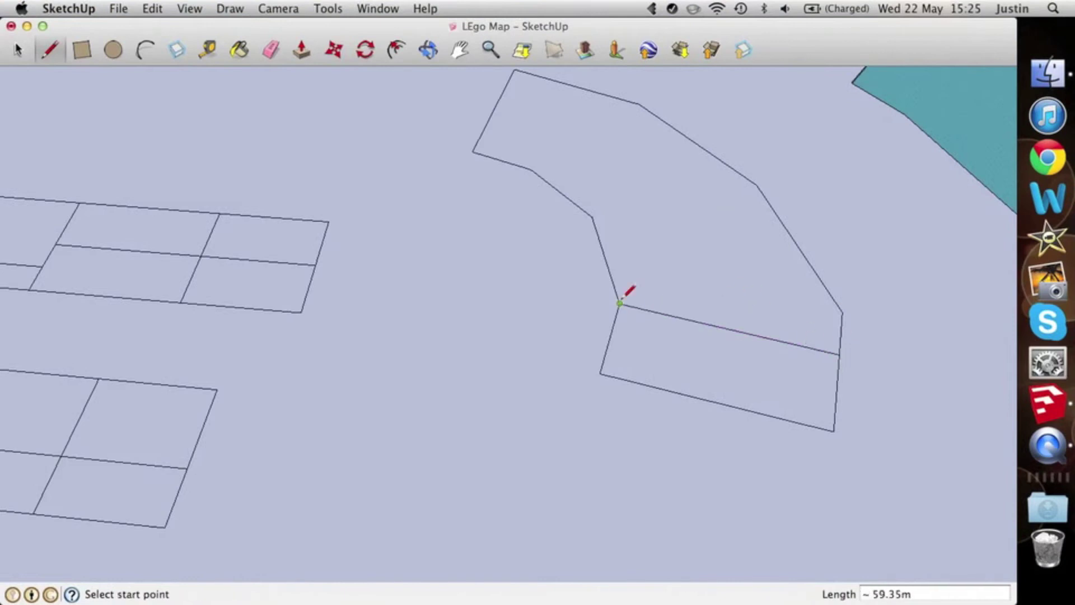
pyautogui.click(702, 147)
pyautogui.scroll(-3, 733, 307)
pyautogui.click(726, 302)
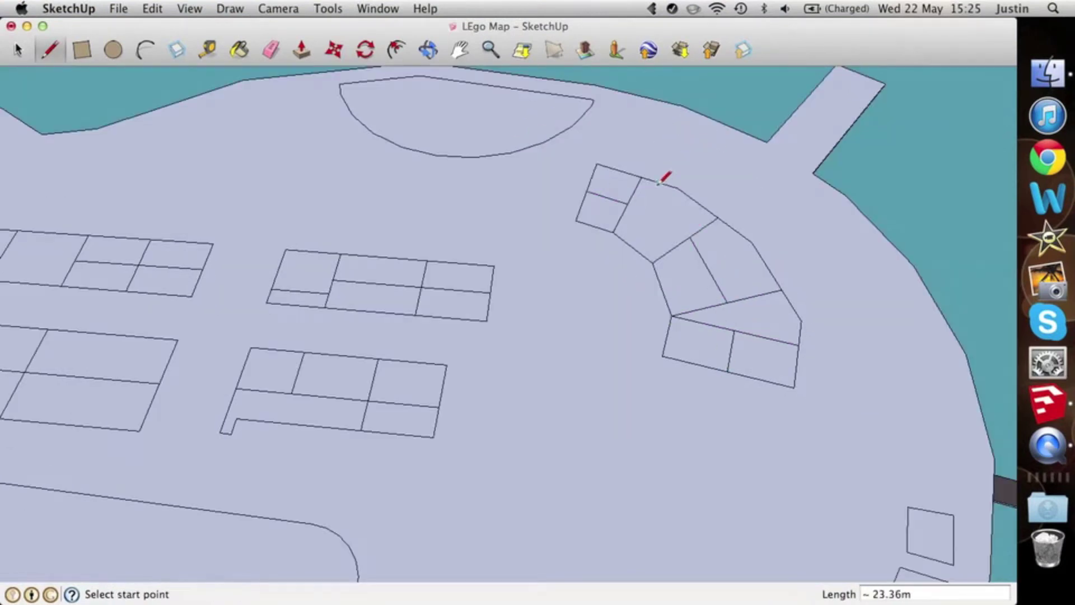
pyautogui.scroll(-3, 240, 307)
pyautogui.scroll(-2, 473, 374)
pyautogui.scroll(2, 452, 472)
# Step: Trace a road edge from the western causeway along the northern coast
pyautogui.scroll(-1, 464, 485)
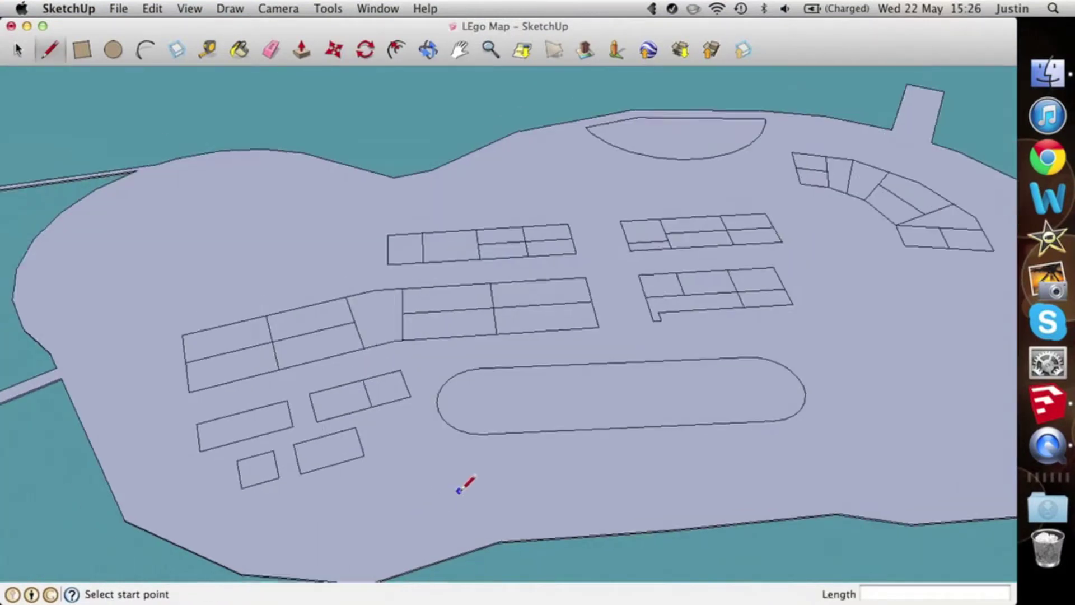
pyautogui.scroll(5, 307, 401)
pyautogui.click(255, 191)
pyautogui.scroll(-3, 307, 175)
pyautogui.scroll(3, 388, 106)
pyautogui.click(327, 163)
pyautogui.scroll(2, 587, 129)
pyautogui.click(587, 129)
pyautogui.click(819, 280)
pyautogui.scroll(2, 598, 233)
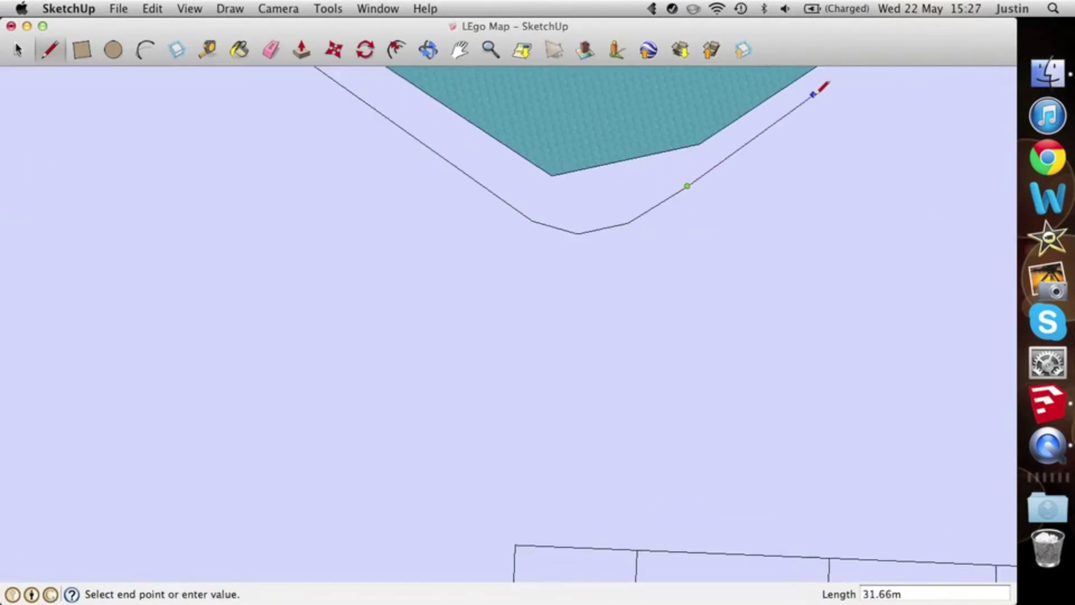
pyautogui.click(814, 95)
pyautogui.scroll(-2, 701, 168)
pyautogui.scroll(3, 799, 268)
pyautogui.press('Escape')
# Step: Add a short road segment and measure the road's offset from the edge with the Tape Measure
pyautogui.click(890, 196)
pyautogui.click(846, 264)
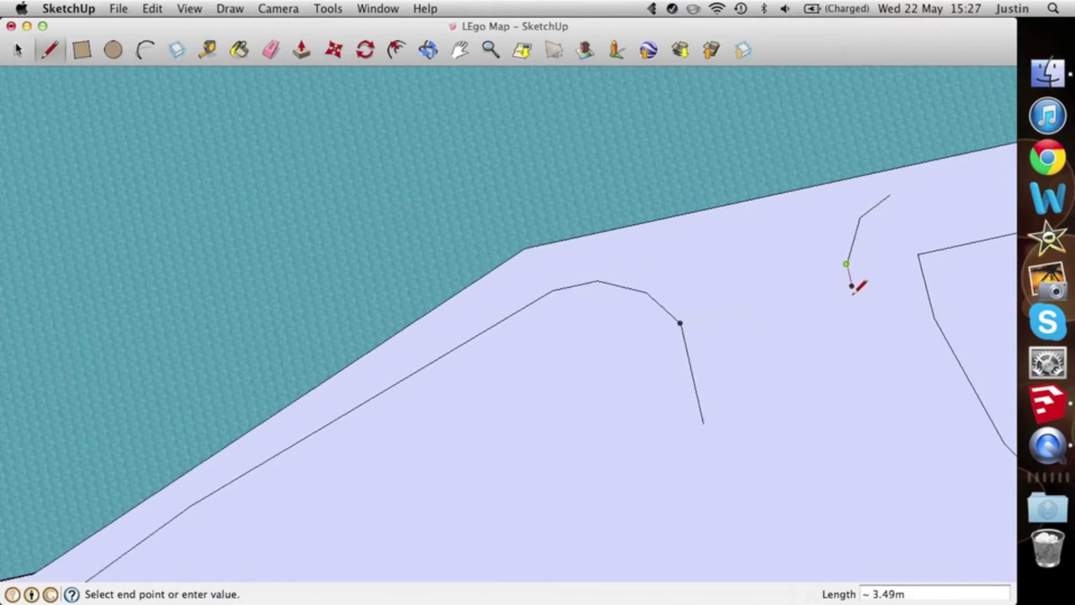
pyautogui.scroll(-2, 888, 422)
pyautogui.press('Escape')
pyautogui.click(291, 202)
pyautogui.press('t')
pyautogui.moveTo(413, 194); pyautogui.dragTo(389, 181, button='middle')
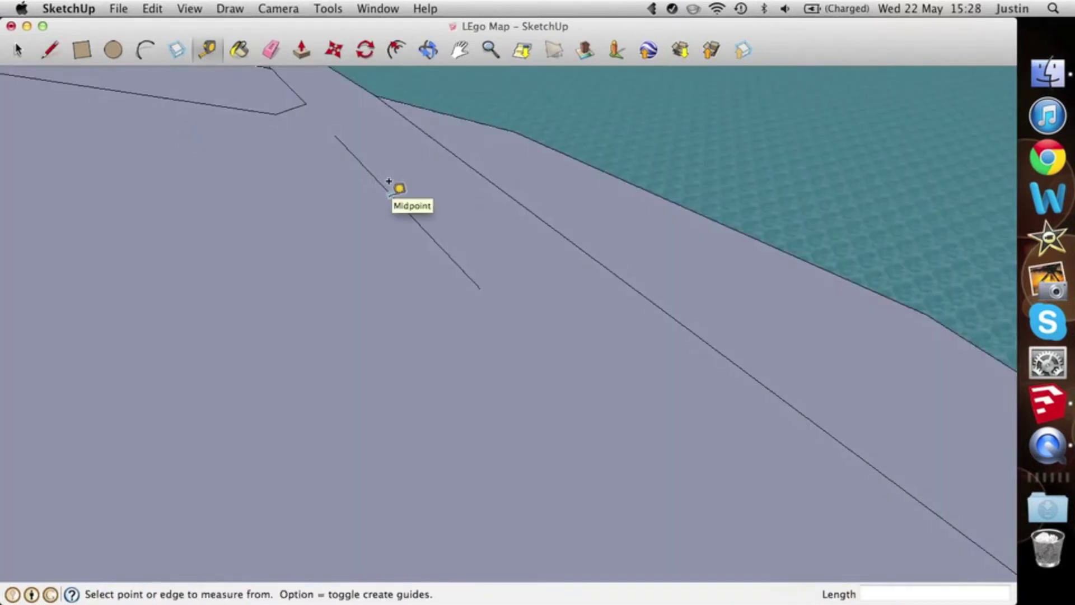
pyautogui.press('l')
# Step: Continue the road edge along the coast through several more corners
pyautogui.click(408, 293)
pyautogui.scroll(-2, 804, 360)
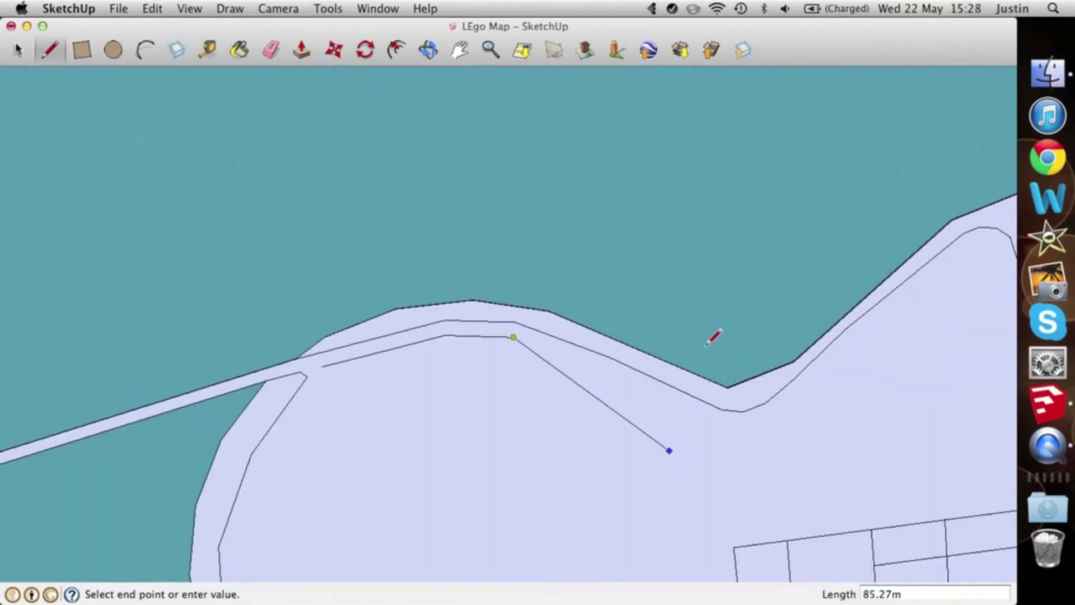
pyautogui.scroll(2, 713, 336)
pyautogui.click(714, 426)
pyautogui.click(768, 437)
pyautogui.scroll(2, 768, 437)
pyautogui.scroll(-2, 942, 372)
pyautogui.click(680, 372)
pyautogui.scroll(3, 679, 372)
pyautogui.click(826, 319)
pyautogui.scroll(-3, 868, 364)
pyautogui.press('Escape')
# Step: Start another road line parallel to the shore and extend it
pyautogui.scroll(-3, 549, 429)
pyautogui.scroll(-1, 427, 420)
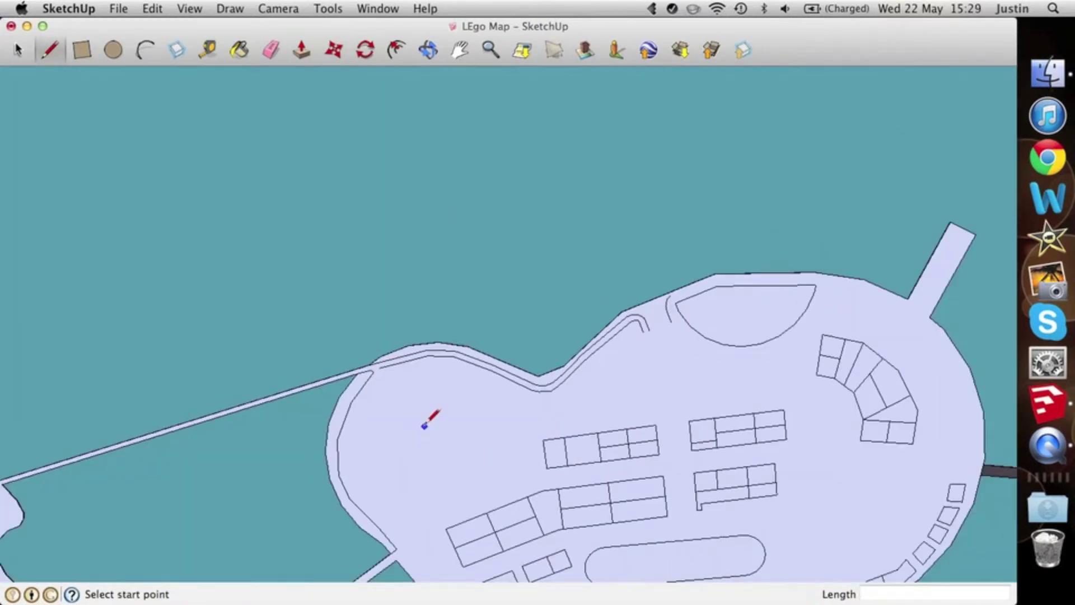
pyautogui.rightClick(1042, 448)
pyautogui.click(593, 397)
pyautogui.scroll(3, 457, 521)
pyautogui.scroll(3, 363, 372)
pyautogui.click(363, 372)
pyautogui.scroll(-2, 455, 475)
pyautogui.click(455, 476)
pyautogui.scroll(2, 455, 476)
pyautogui.scroll(-2, 721, 475)
# Step: Trace the second road edge along the shore toward the track's end
pyautogui.click(487, 466)
pyautogui.scroll(3, 487, 466)
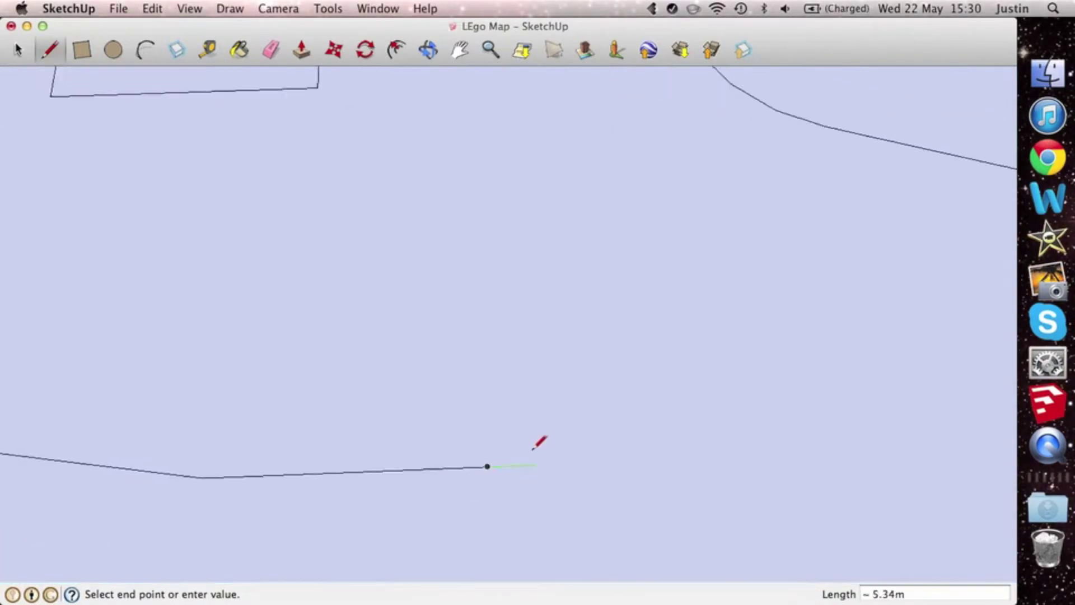
pyautogui.scroll(-3, 503, 241)
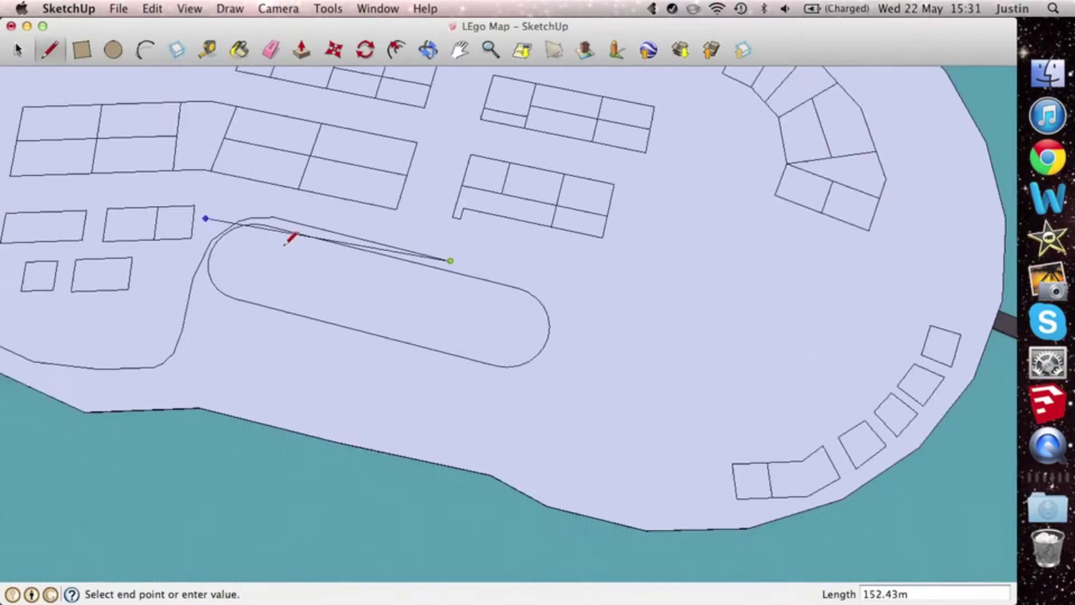
pyautogui.scroll(3, 462, 263)
pyautogui.click(462, 263)
pyautogui.scroll(-3, 432, 454)
pyautogui.click(447, 377)
pyautogui.scroll(2, 446, 377)
pyautogui.click(518, 388)
pyautogui.scroll(-2, 519, 388)
pyautogui.scroll(4, 543, 396)
# Step: Continue the shore road edge past the coast to a corner beside the plots
pyautogui.click(644, 247)
pyautogui.scroll(-2, 643, 247)
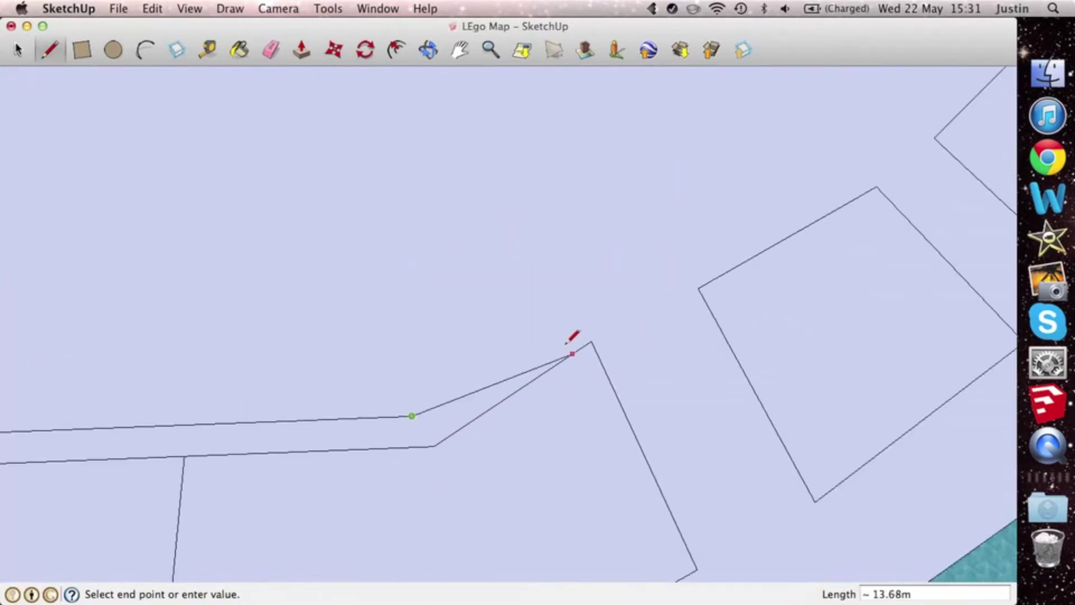
pyautogui.scroll(-2, 571, 338)
pyautogui.scroll(-1, 843, 239)
pyautogui.scroll(4, 742, 397)
pyautogui.moveTo(741, 399); pyautogui.dragTo(984, 98, button='middle')
pyautogui.click(984, 98)
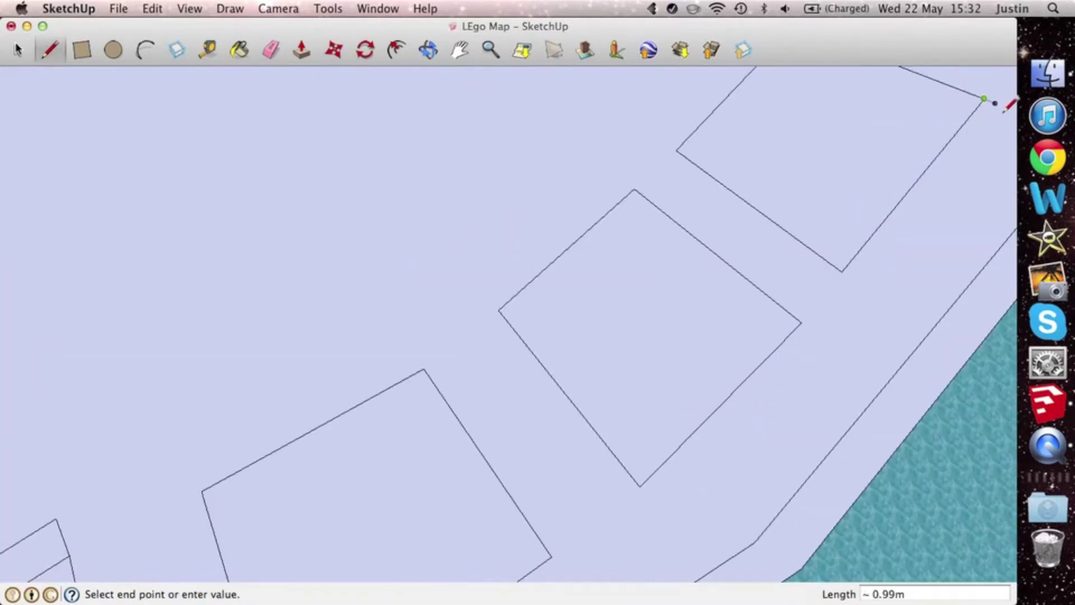
# Step: Draw a separate short road line beside the plots, ending it there
pyautogui.click(688, 494)
pyautogui.scroll(-2, 737, 353)
pyautogui.click(660, 444)
pyautogui.scroll(2, 708, 127)
pyautogui.scroll(3, 640, 199)
pyautogui.press('Escape')
pyautogui.scroll(-3, 619, 300)
# Step: Finish the road edge along the shore with its next fixed point
pyautogui.press('b')
pyautogui.press('t')
pyautogui.scroll(3, 700, 146)
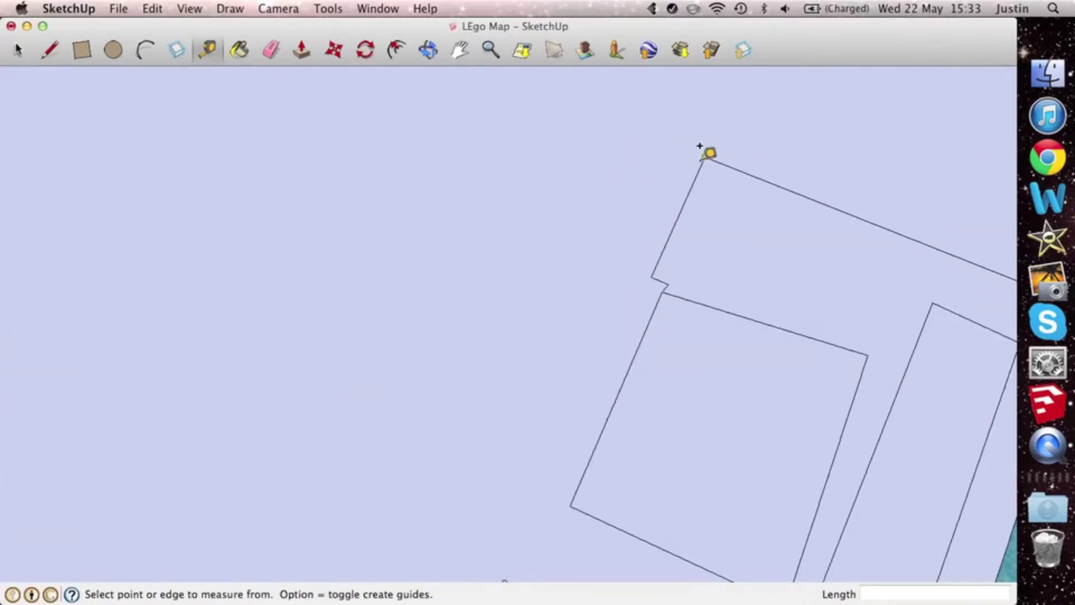
pyautogui.click(605, 232)
pyautogui.scroll(-3, 767, 384)
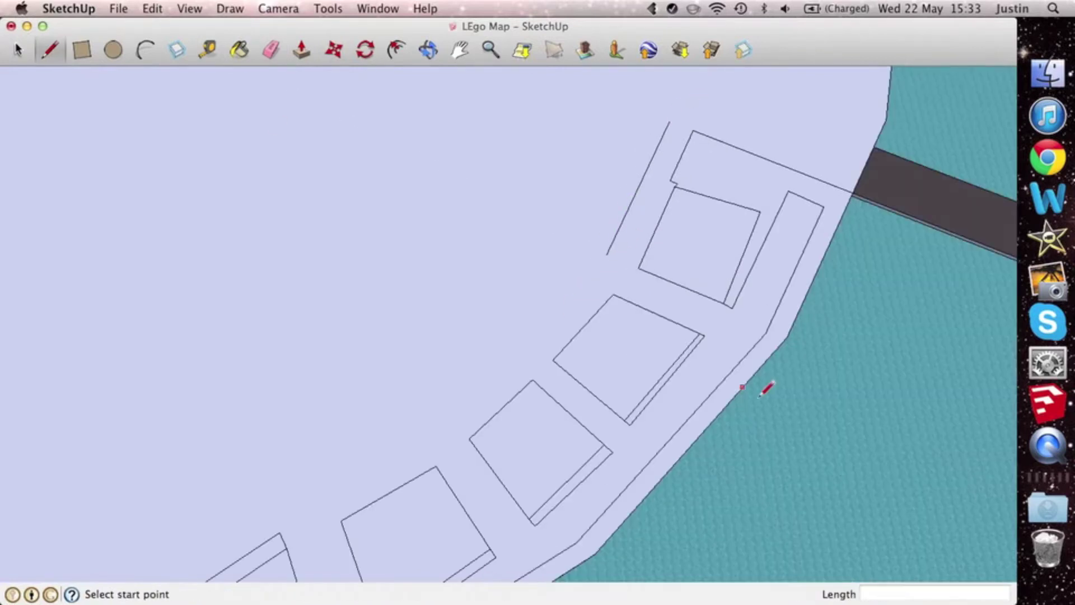
pyautogui.scroll(3, 675, 374)
pyautogui.click(480, 290)
pyautogui.scroll(-2, 480, 290)
pyautogui.scroll(2, 581, 271)
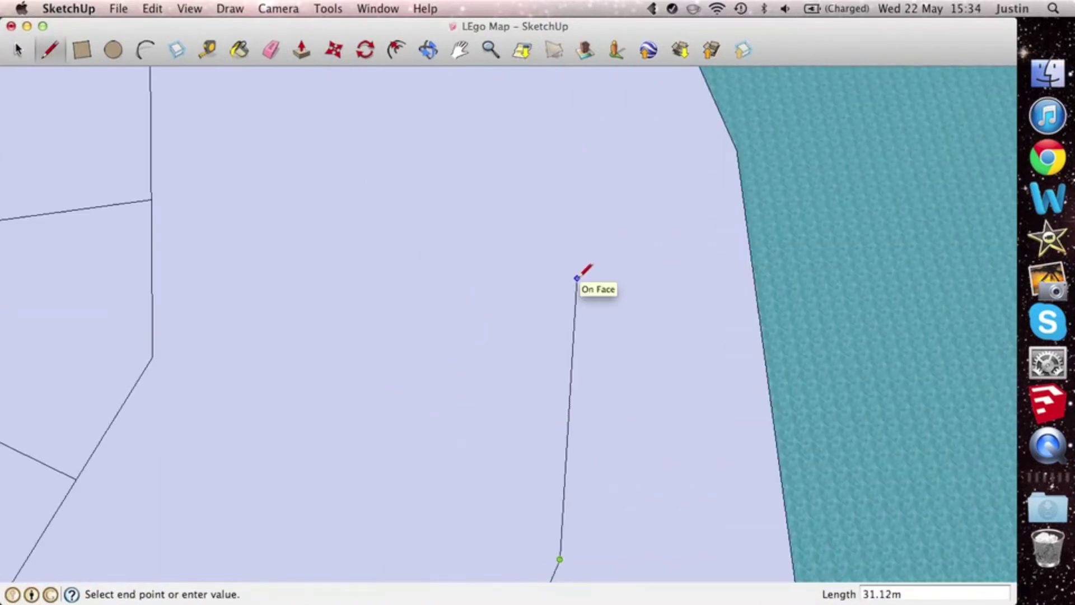
# Step: Add vertices carrying the road edge further along the coast
pyautogui.click(581, 271)
pyautogui.click(720, 326)
pyautogui.click(801, 246)
pyautogui.scroll(-3, 763, 389)
pyautogui.scroll(3, 648, 112)
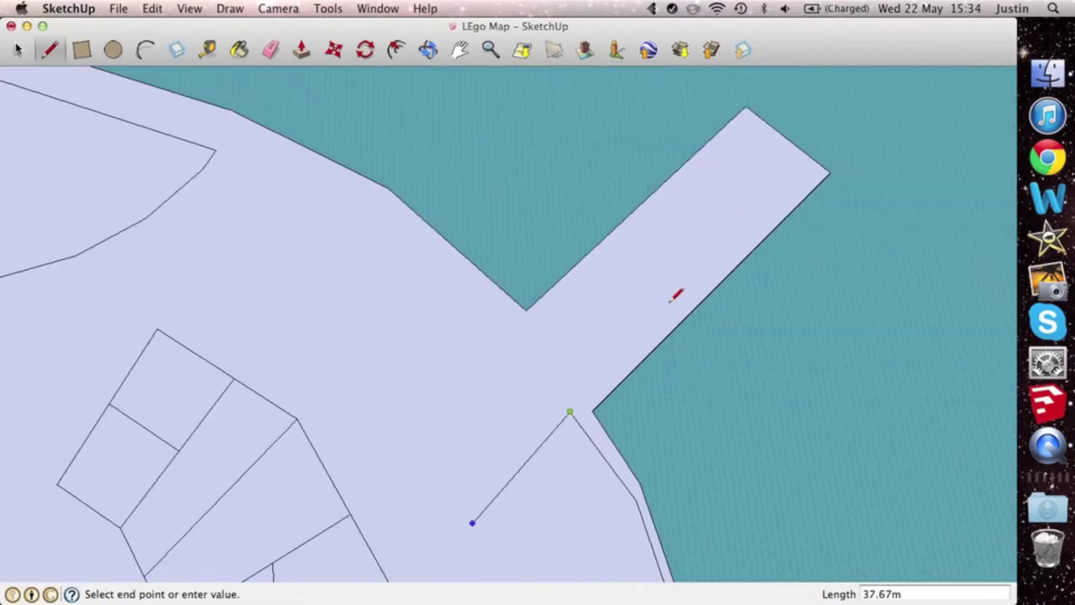
pyautogui.scroll(-1, 507, 321)
pyautogui.scroll(3, 361, 248)
# Step: Follow the coastline with the road edge through its next bends
pyautogui.click(348, 254)
pyautogui.click(242, 293)
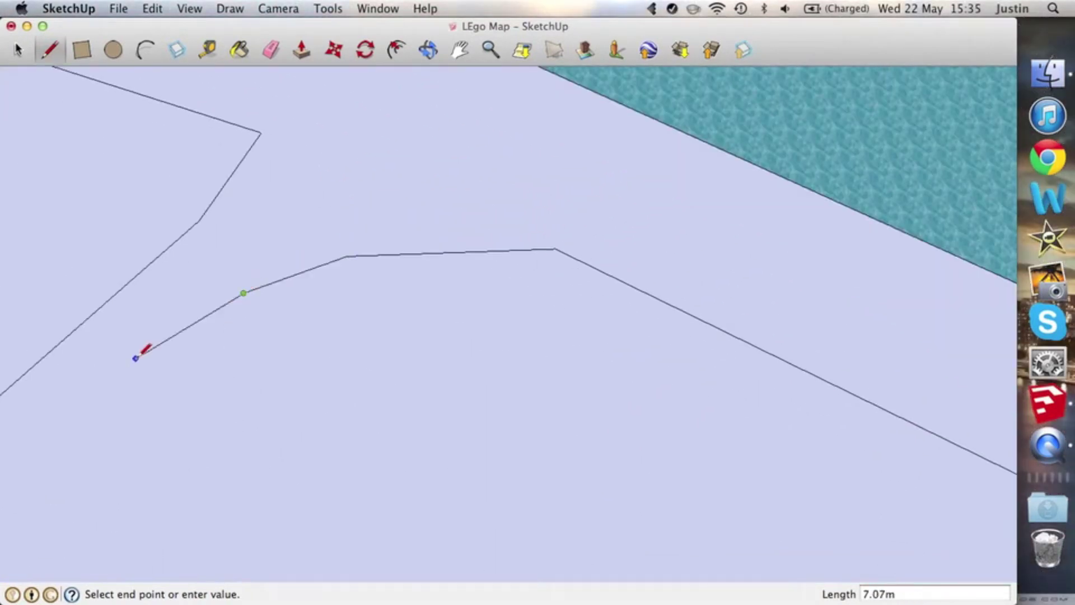
pyautogui.click(140, 352)
pyautogui.scroll(-1, 224, 347)
pyautogui.click(341, 374)
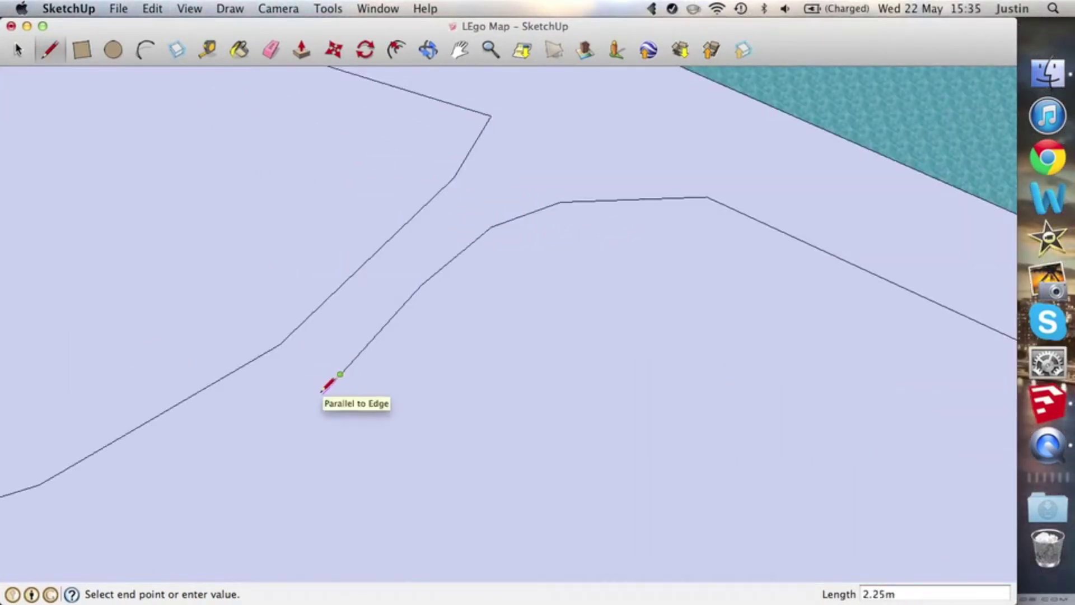
# Step: Orbit along the island edge to bring the U-shaped road bend into view
pyautogui.moveTo(325, 390); pyautogui.dragTo(280, 414, button='middle')
pyautogui.moveTo(744, 339)
pyautogui.mouseDown(button='middle')
pyautogui.moveTo(343, 312)
pyautogui.moveTo(242, 224)
pyautogui.mouseUp(button='middle')
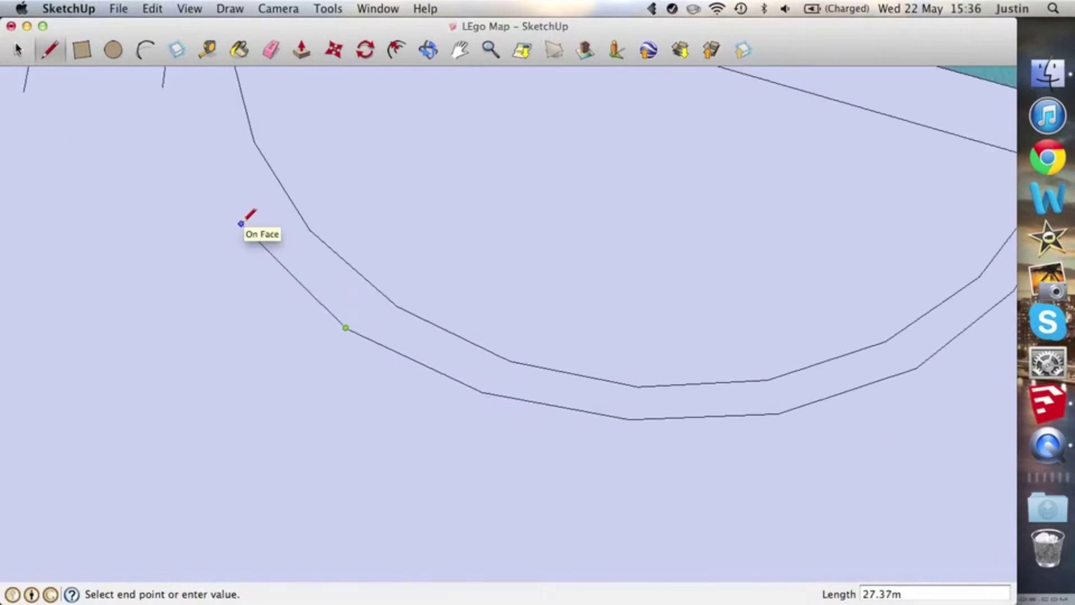
pyautogui.scroll(-3, 271, 235)
pyautogui.scroll(2, 511, 250)
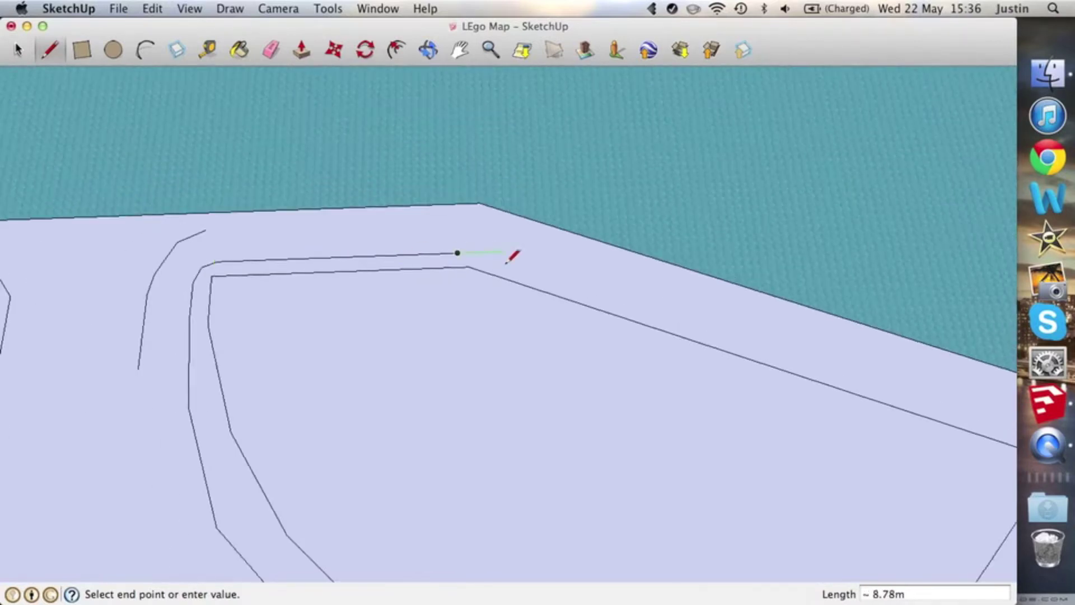
pyautogui.moveTo(511, 249); pyautogui.dragTo(628, 278, button='middle')
pyautogui.scroll(2, 621, 336)
pyautogui.press('t')
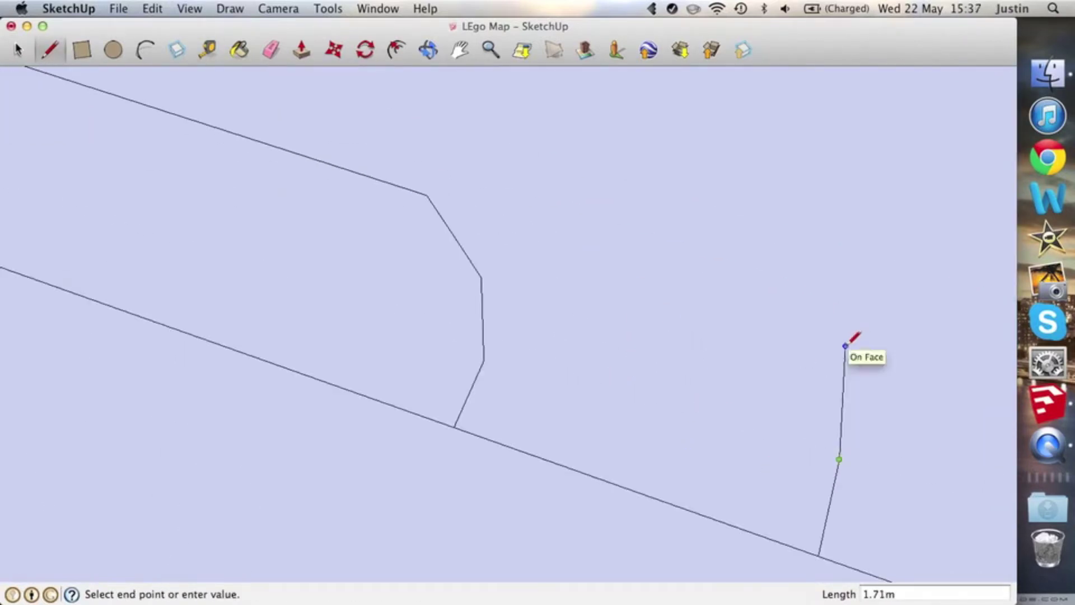
pyautogui.scroll(-2, 846, 346)
# Step: Extend the road edge around the curve, then orbit to the next road section
pyautogui.click(737, 274)
pyautogui.click(475, 166)
pyautogui.moveTo(413, 223); pyautogui.dragTo(312, 257, button='middle')
pyautogui.scroll(2, 493, 288)
pyautogui.scroll(-3, 486, 296)
pyautogui.moveTo(370, 314); pyautogui.dragTo(549, 403, button='middle')
pyautogui.scroll(4, 488, 381)
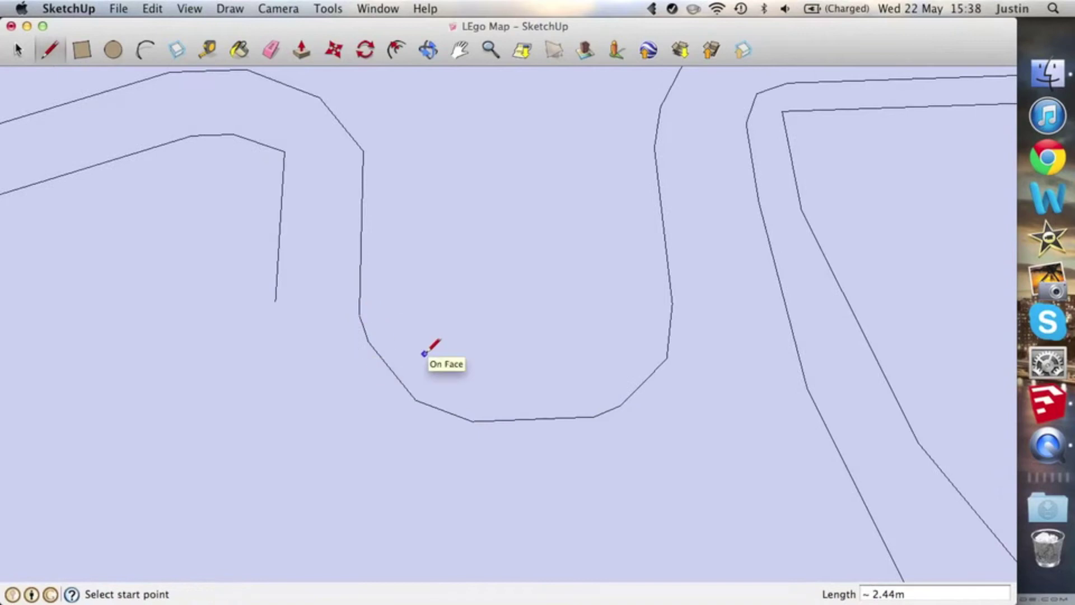
# Step: Trace an outer coastal road edge from an existing endpoint
pyautogui.scroll(-3, 560, 417)
pyautogui.click(674, 310)
pyautogui.scroll(3, 674, 309)
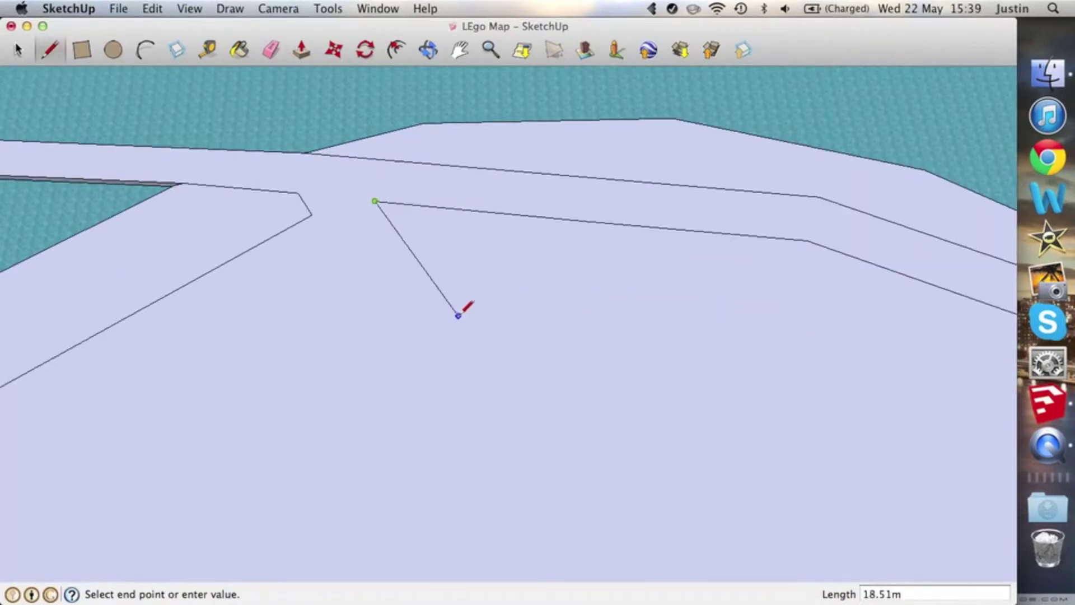
pyautogui.click(346, 241)
pyautogui.moveTo(346, 241); pyautogui.dragTo(230, 360, button='middle')
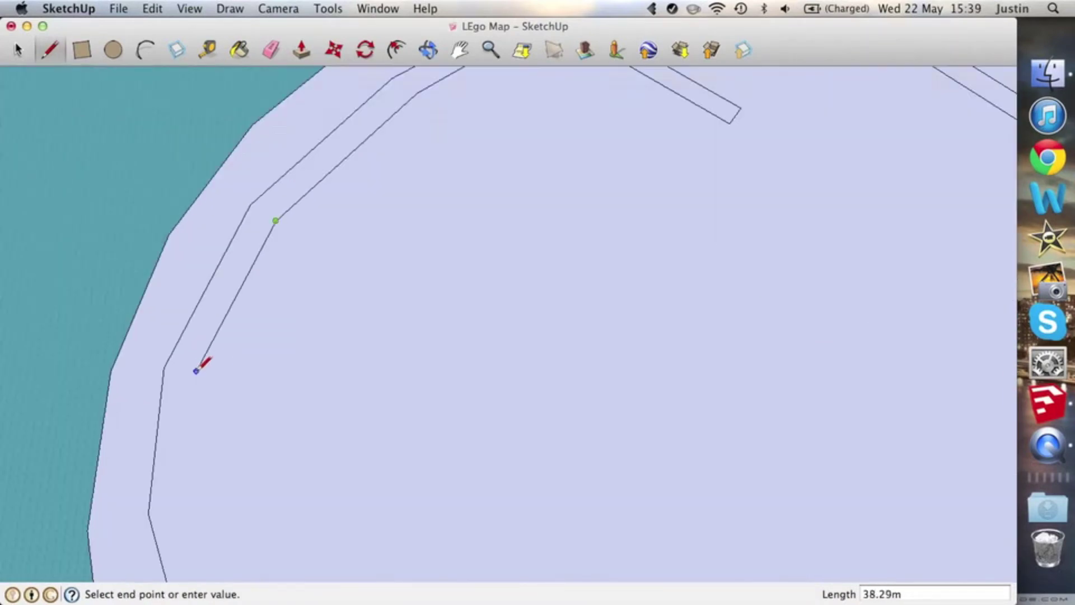
pyautogui.scroll(-3, 201, 368)
pyautogui.scroll(3, 215, 452)
pyautogui.scroll(3, 316, 323)
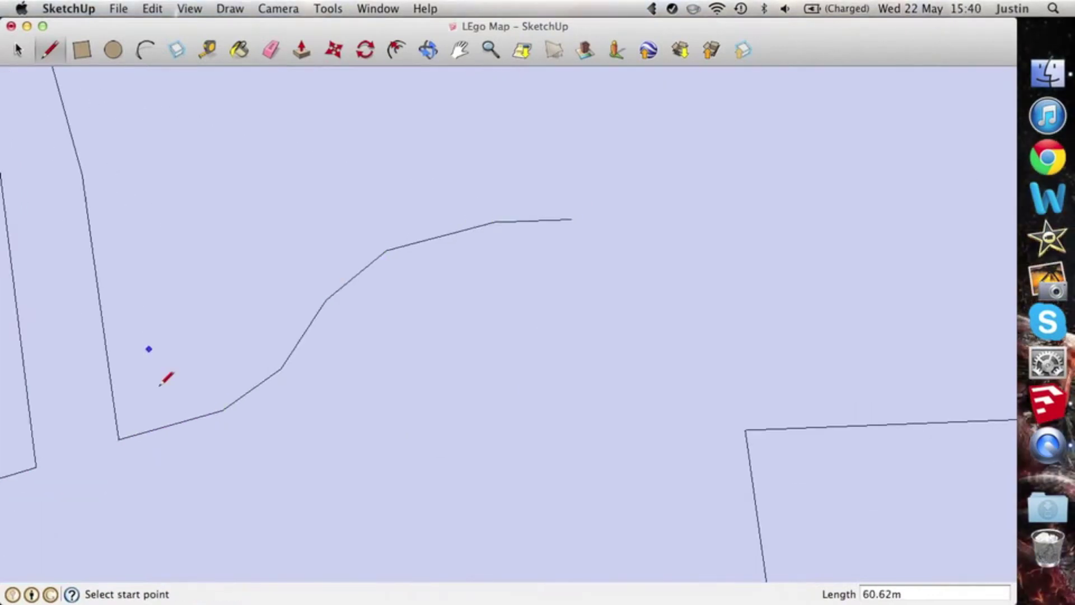
pyautogui.scroll(-3, 399, 415)
pyautogui.press('Escape')
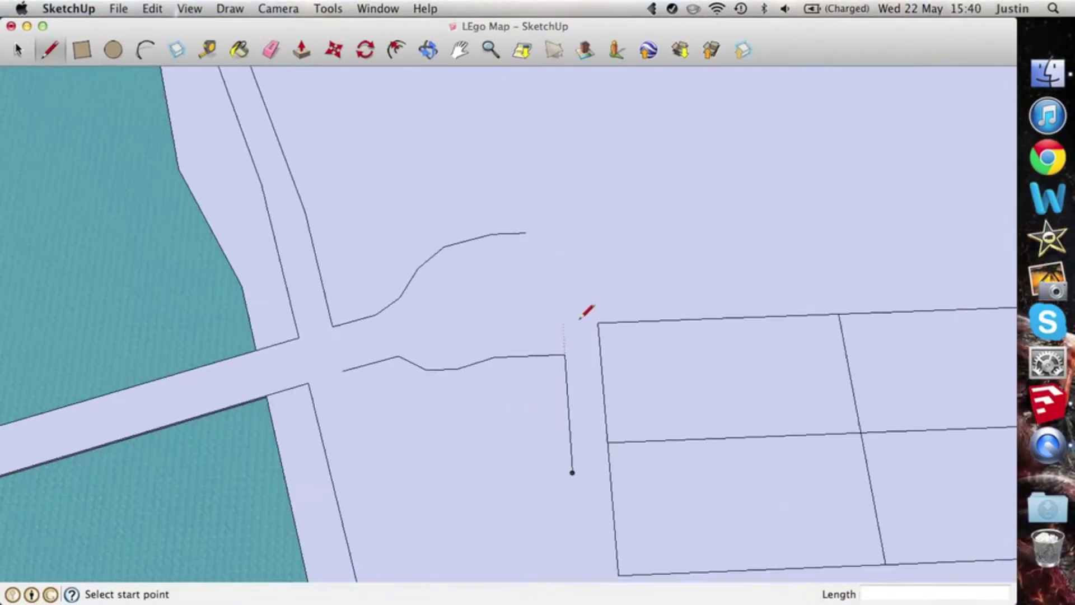
# Step: Draw a short road edge starting at the road's end
pyautogui.press('c')
pyautogui.scroll(3, 370, 330)
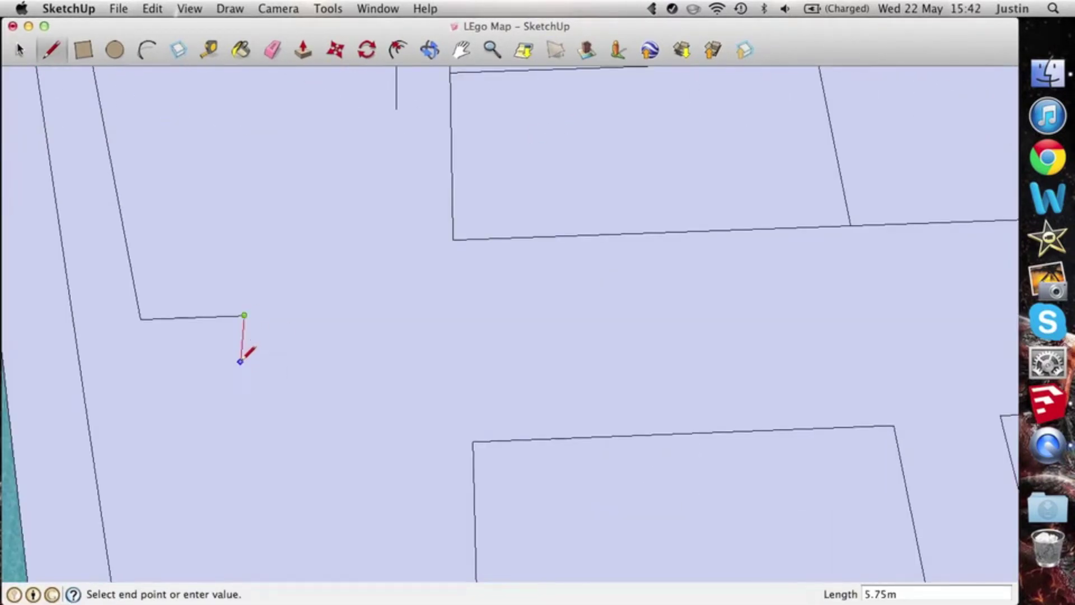
pyautogui.scroll(-5, 240, 362)
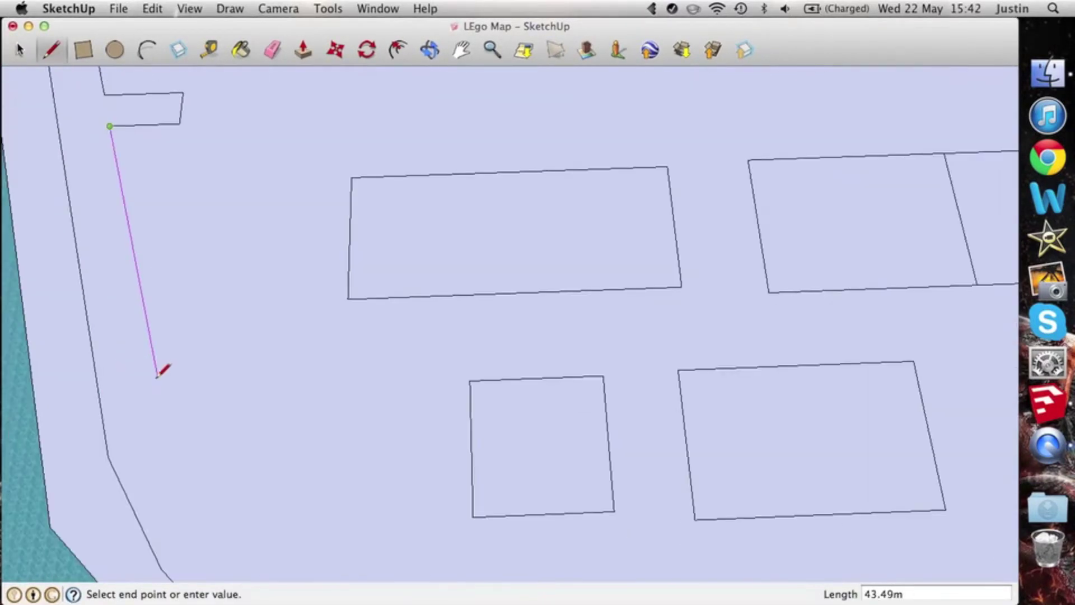
pyautogui.click(164, 368)
pyautogui.scroll(2, 241, 456)
pyautogui.scroll(4, 493, 530)
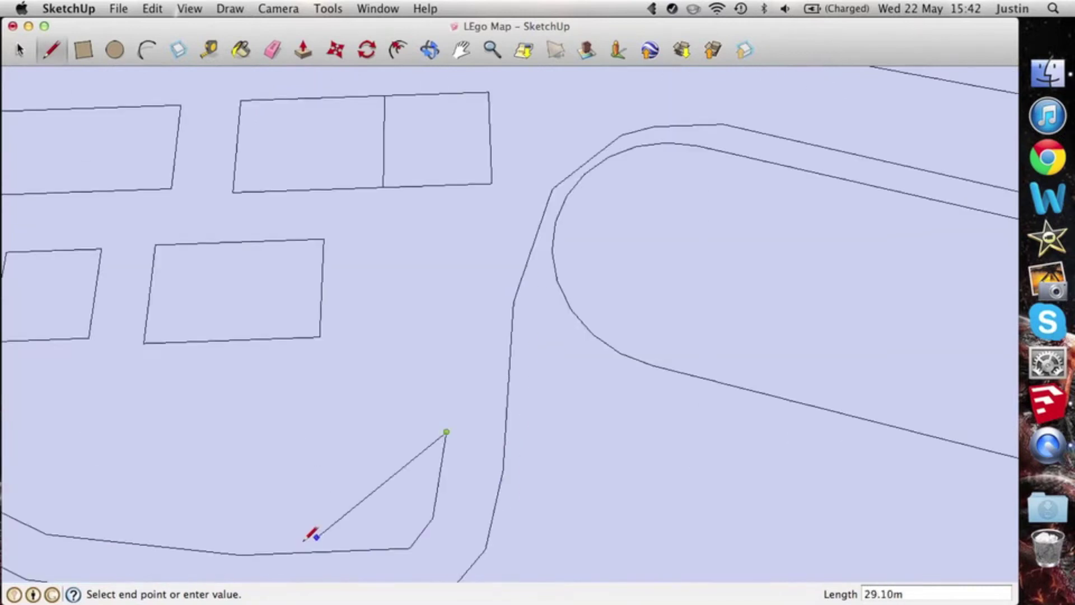
pyautogui.scroll(-2, 304, 540)
pyautogui.click(240, 460)
pyautogui.press('Escape')
pyautogui.scroll(-5, 203, 366)
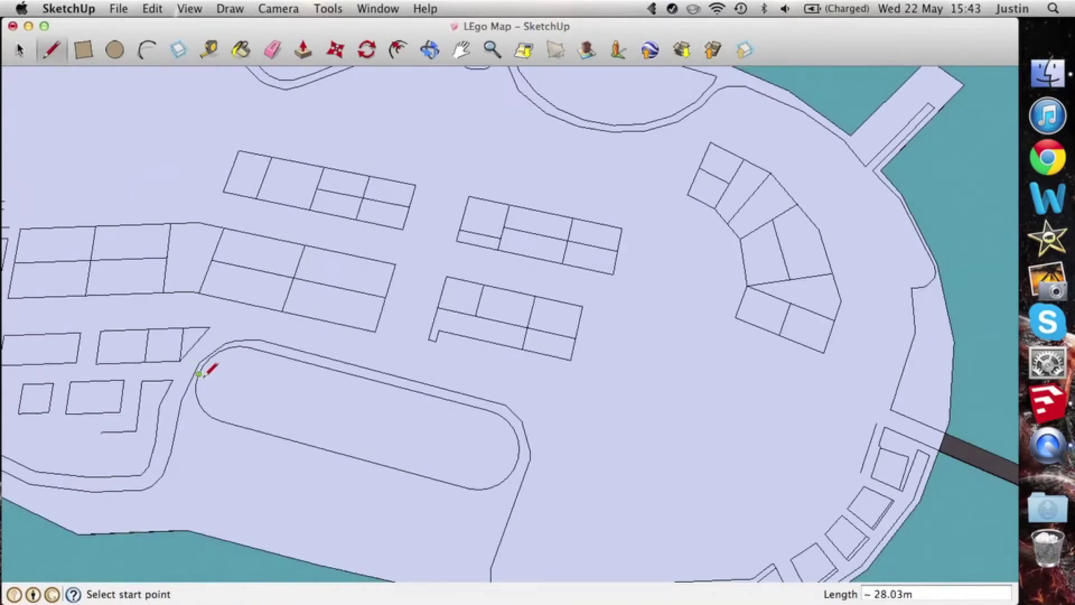
# Step: Close the triangular outline of the teardrop block and erase extra edges
pyautogui.press('r')
pyautogui.scroll(4, 540, 411)
pyautogui.click(655, 401)
pyautogui.click(525, 346)
pyautogui.press('e')
pyautogui.scroll(2, 517, 347)
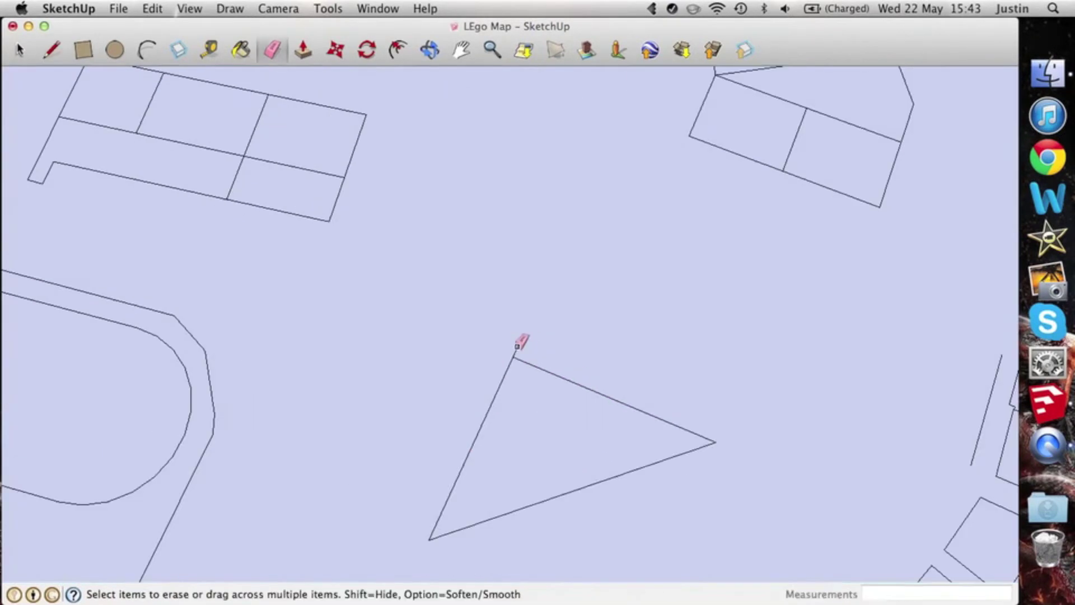
pyautogui.scroll(-3, 584, 484)
pyautogui.moveTo(599, 343); pyautogui.dragTo(480, 276, button='middle')
pyautogui.scroll(3, 480, 276)
# Step: Split the teardrop block into plots with a dividing line
pyautogui.press('l')
pyautogui.click(466, 353)
pyautogui.click(602, 427)
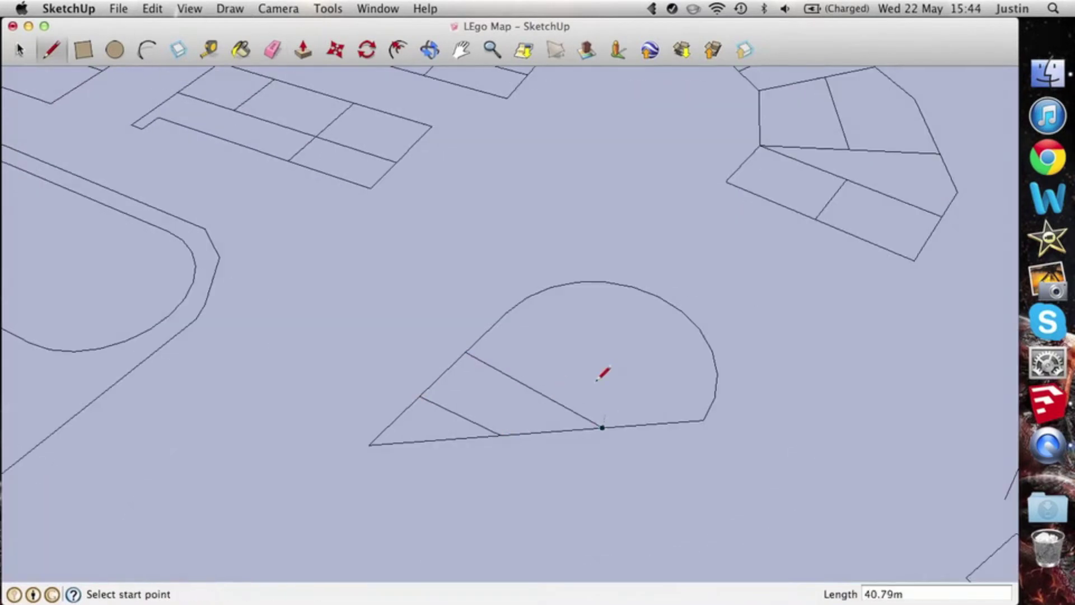
pyautogui.scroll(-3, 700, 408)
pyautogui.scroll(2, 643, 391)
pyautogui.scroll(3, 493, 465)
# Step: Draw a short road edge from an existing line end and start another inland edge
pyautogui.click(499, 462)
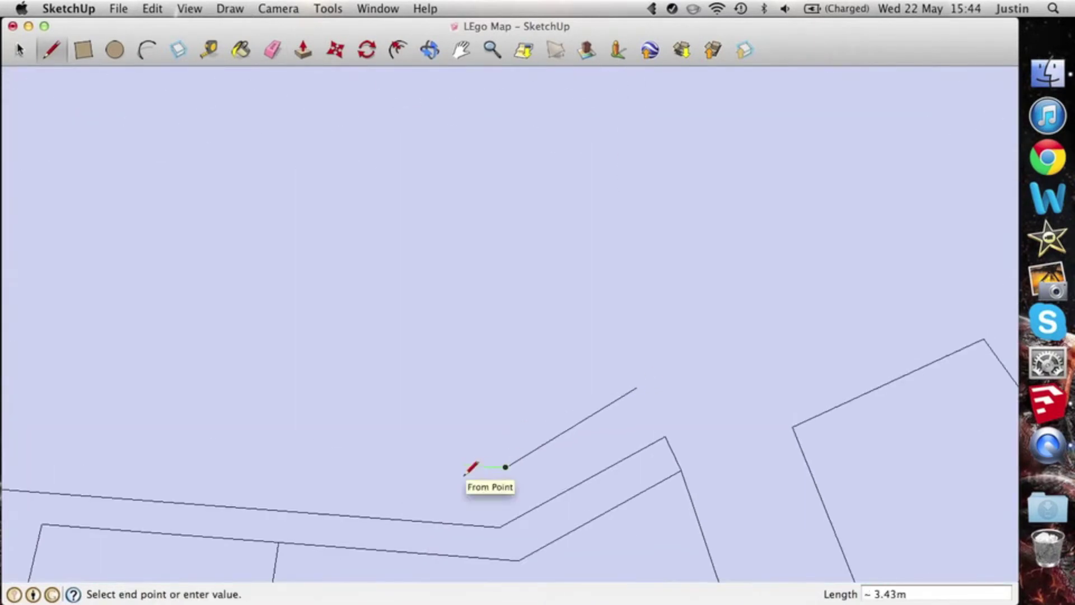
pyautogui.scroll(-3, 890, 507)
pyautogui.scroll(-1, 886, 511)
pyautogui.click(675, 433)
pyautogui.scroll(-2, 492, 492)
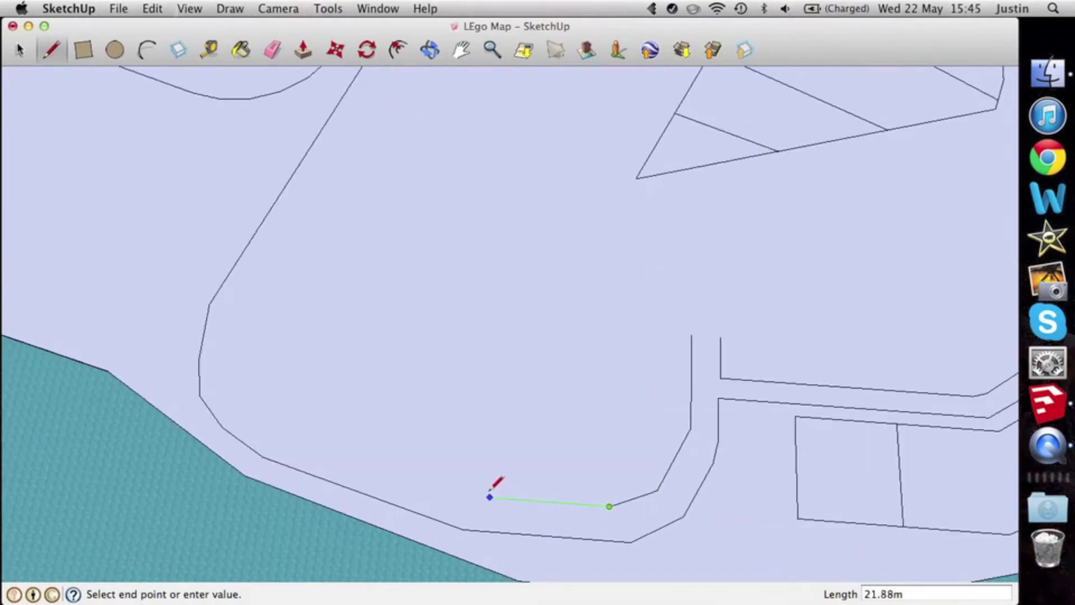
pyautogui.scroll(3, 251, 388)
pyautogui.scroll(-2, 328, 422)
pyautogui.scroll(3, 401, 339)
pyautogui.scroll(-2, 400, 340)
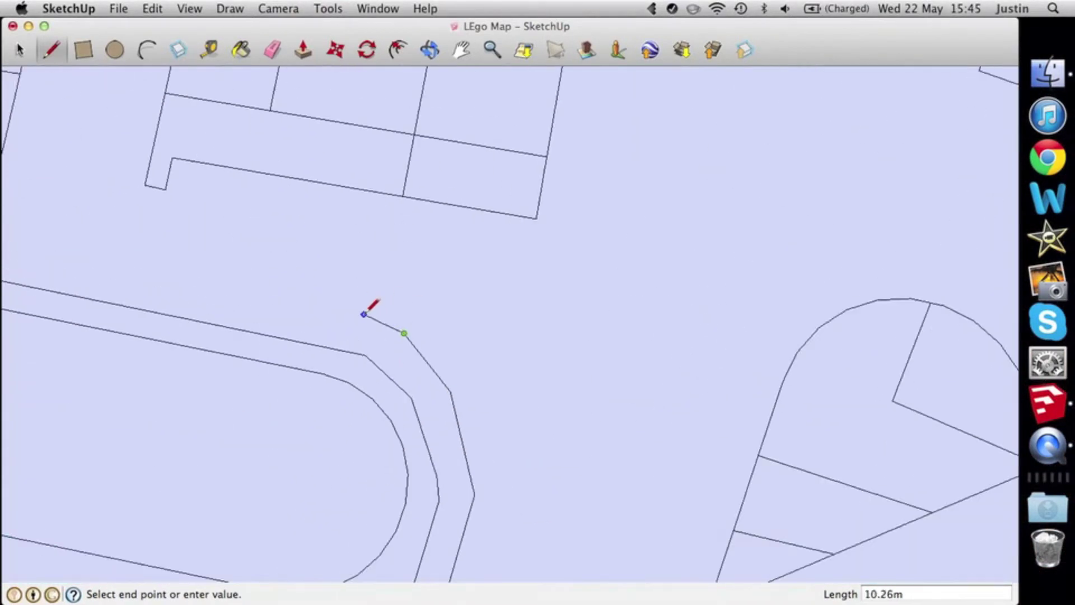
pyautogui.click(379, 342)
pyautogui.scroll(-3, 742, 506)
pyautogui.scroll(2, 412, 388)
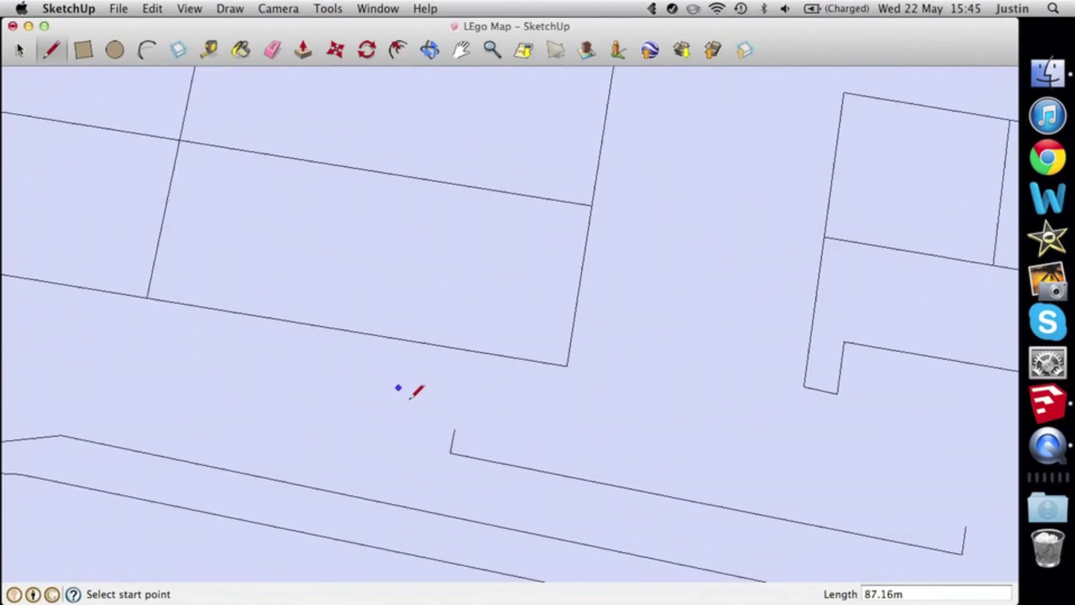
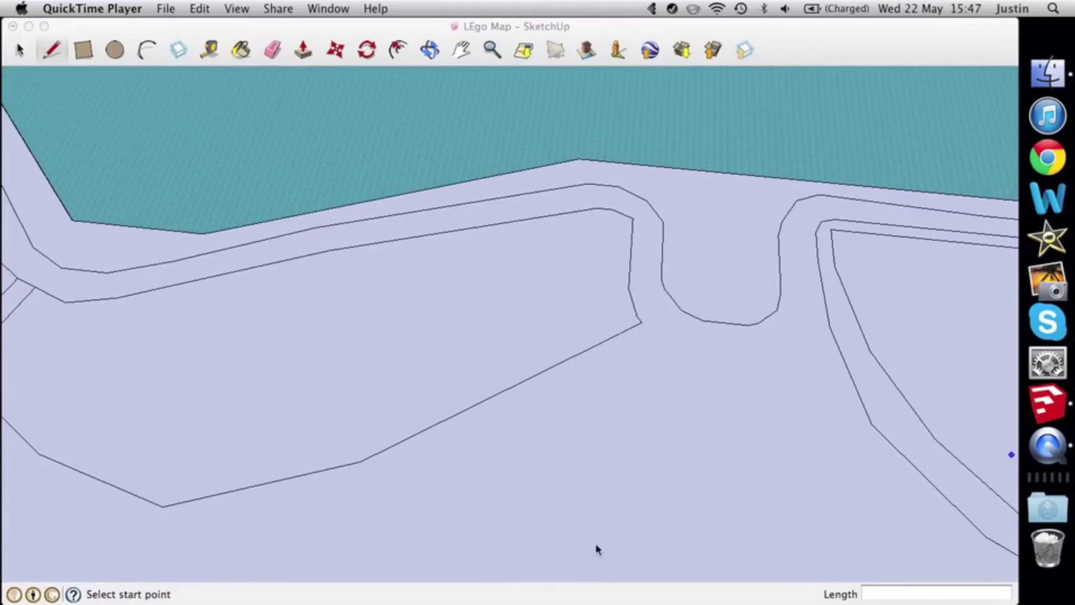
pyautogui.scroll(-2, 463, 240)
# Step: Finish the current road line on the island map
pyautogui.click(1047, 448)
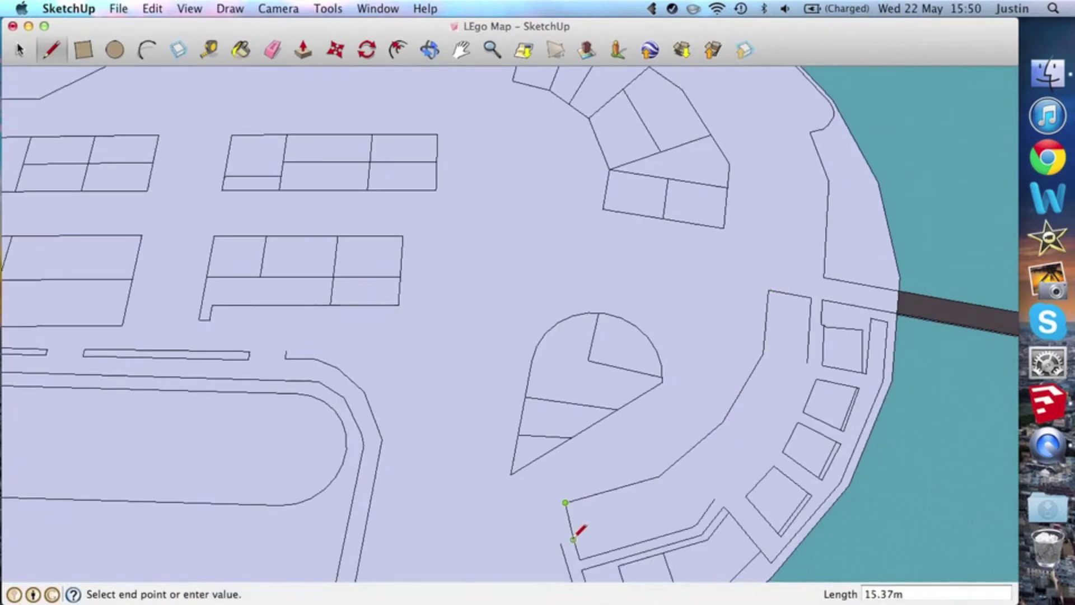
pyautogui.press('Escape')
pyautogui.scroll(-3, 789, 265)
pyautogui.scroll(5, 728, 252)
# Step: Draw a road edge line across the island's east side
pyautogui.click(734, 280)
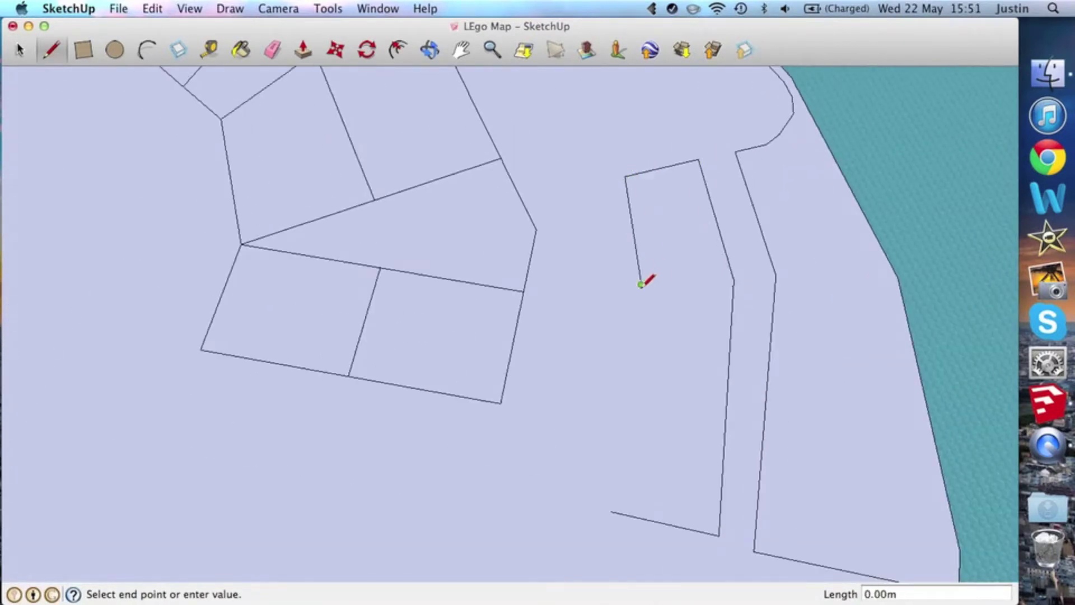
pyautogui.scroll(-3, 599, 235)
pyautogui.scroll(2, 504, 259)
pyautogui.scroll(3, 392, 212)
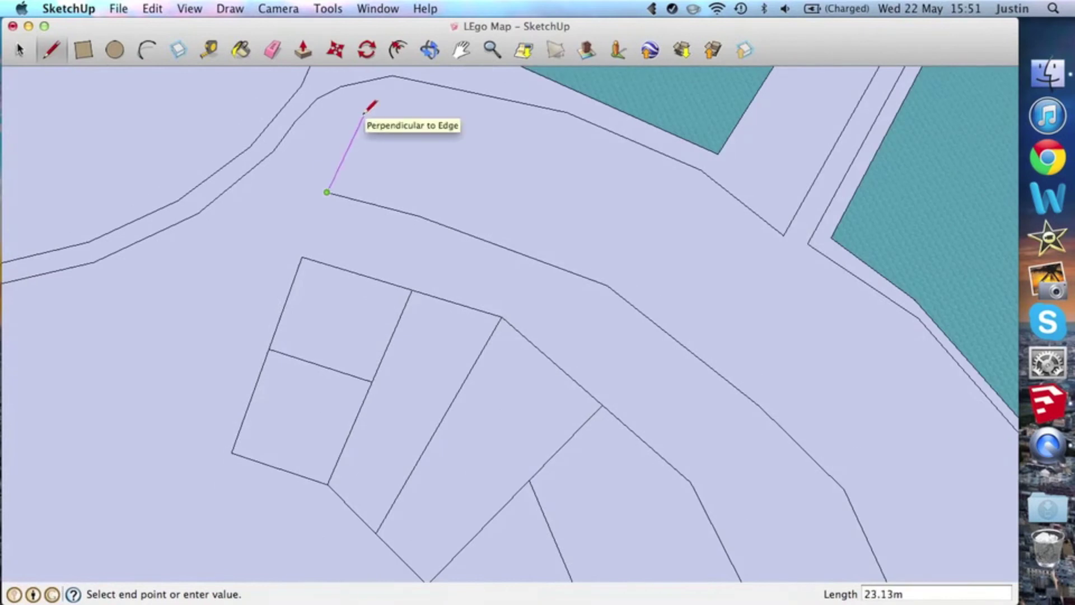
pyautogui.scroll(-3, 711, 246)
pyautogui.scroll(4, 811, 372)
pyautogui.click(811, 371)
pyautogui.scroll(-3, 834, 384)
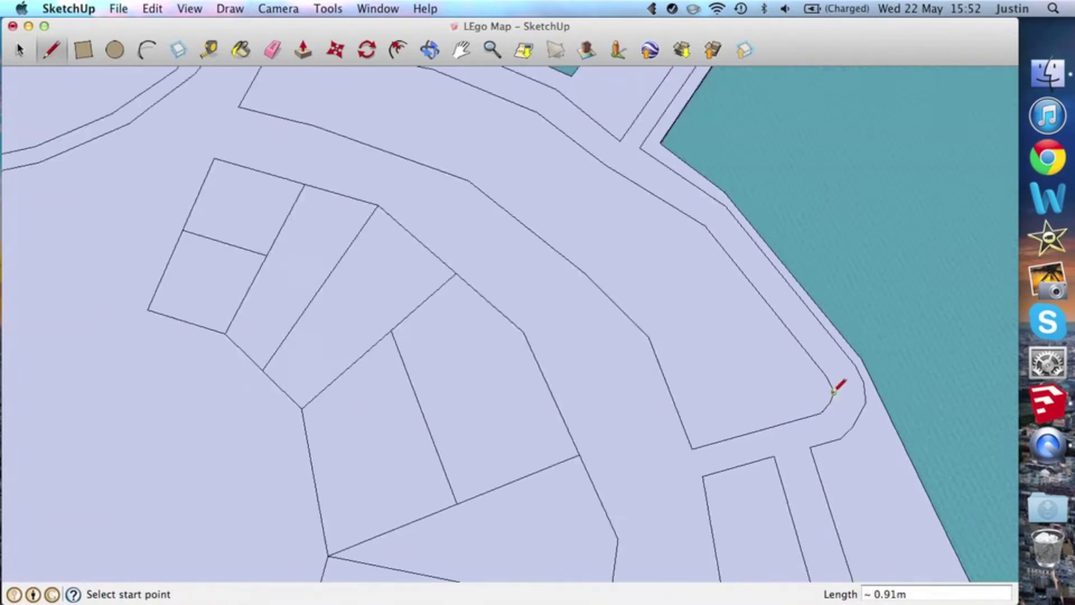
pyautogui.scroll(4, 501, 219)
# Step: Trace a cornered road outline from an existing endpoint on the east side
pyautogui.click(501, 219)
pyautogui.scroll(-3, 636, 355)
pyautogui.scroll(3, 635, 355)
pyautogui.click(634, 336)
pyautogui.scroll(-3, 612, 403)
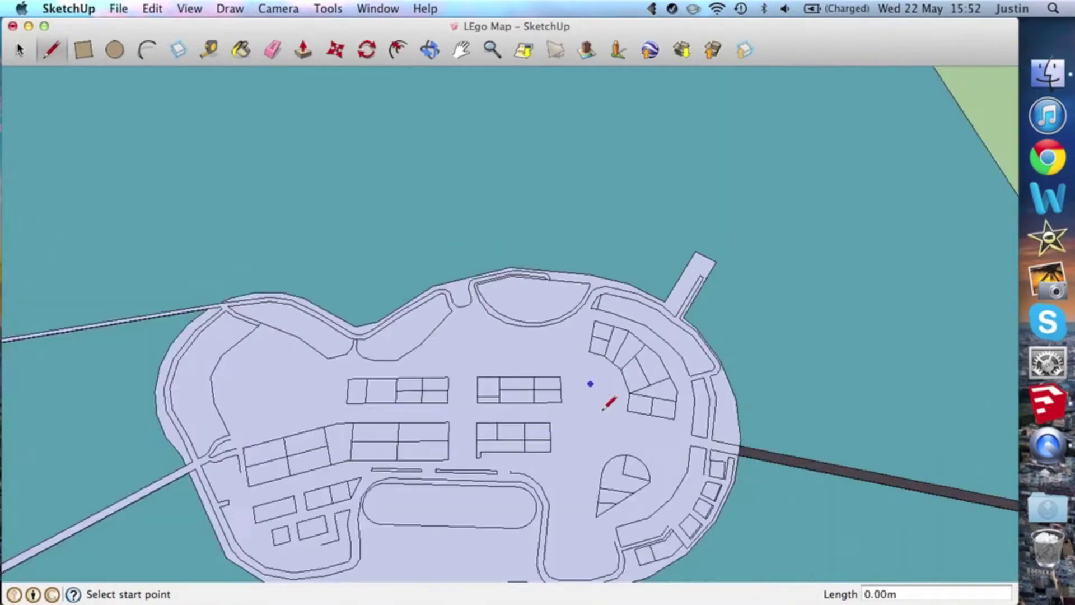
pyautogui.scroll(4, 611, 403)
pyautogui.click(643, 483)
pyautogui.scroll(-3, 610, 529)
# Step: Trace a multi-point road edge toward the south coast
pyautogui.click(653, 392)
pyautogui.scroll(3, 684, 344)
pyautogui.click(597, 264)
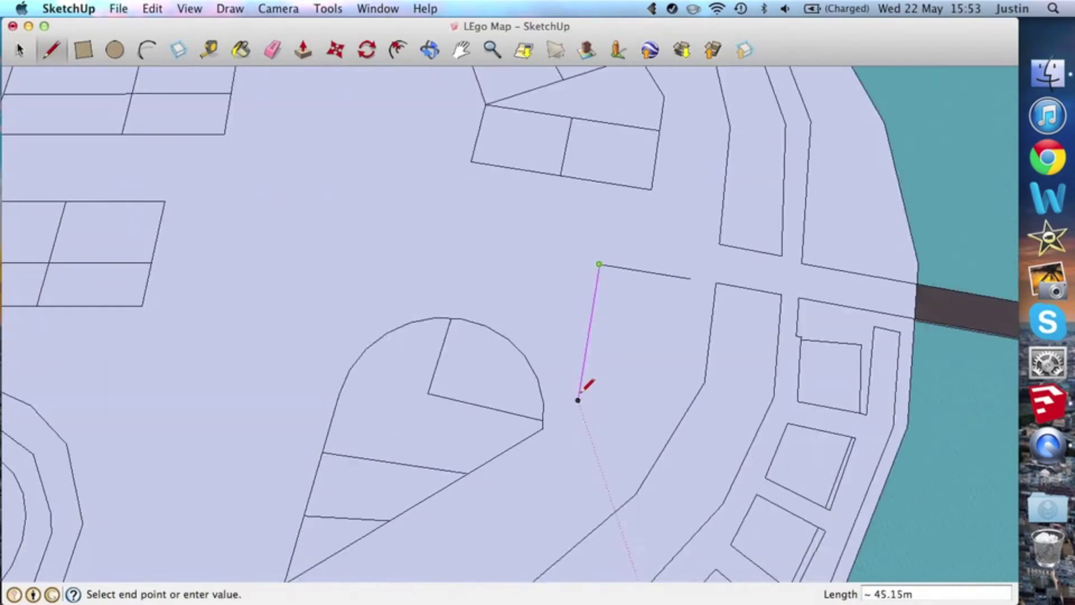
pyautogui.click(578, 396)
pyautogui.click(535, 472)
pyautogui.scroll(3, 734, 308)
pyautogui.click(734, 308)
# Step: Begin the road loop edge around the southern plot with the roundabout circle
pyautogui.scroll(-3, 722, 250)
pyautogui.scroll(-3, 427, 312)
pyautogui.scroll(3, 624, 449)
pyautogui.click(624, 449)
pyautogui.scroll(3, 624, 449)
pyautogui.click(456, 406)
pyautogui.scroll(-3, 457, 406)
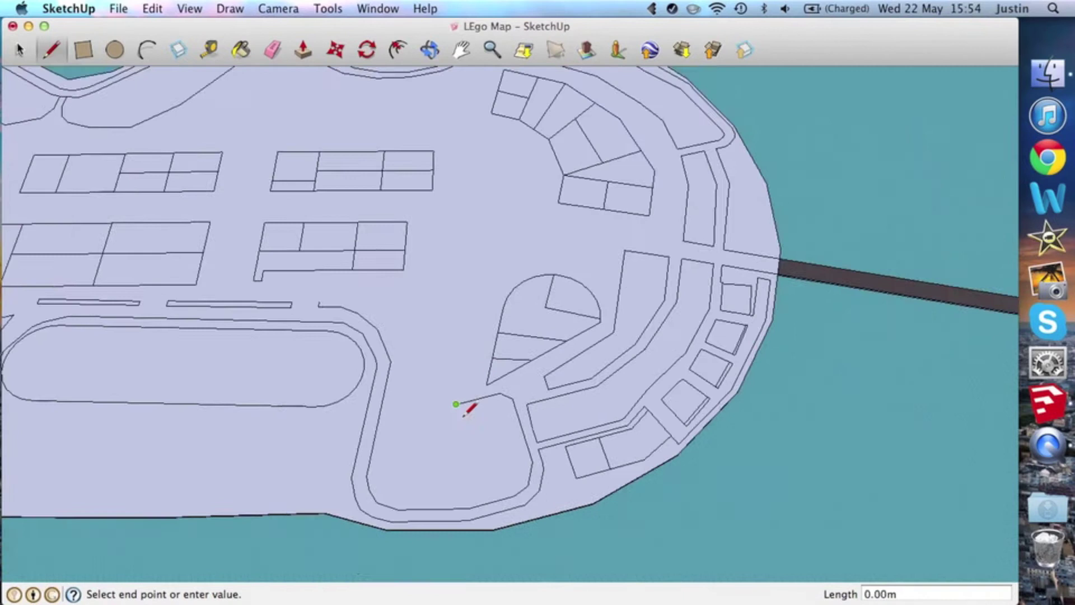
pyautogui.scroll(3, 456, 416)
# Step: Draw a short road edge segment near the roundabout
pyautogui.press('l')
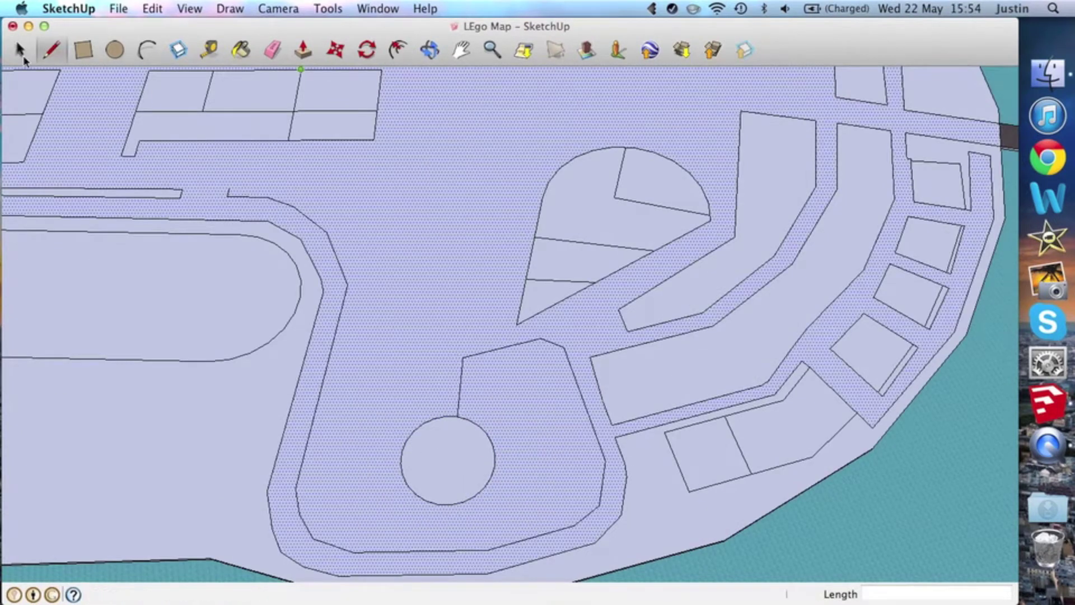
pyautogui.scroll(-3, 413, 314)
pyautogui.scroll(3, 439, 372)
pyautogui.click(386, 433)
pyautogui.click(397, 280)
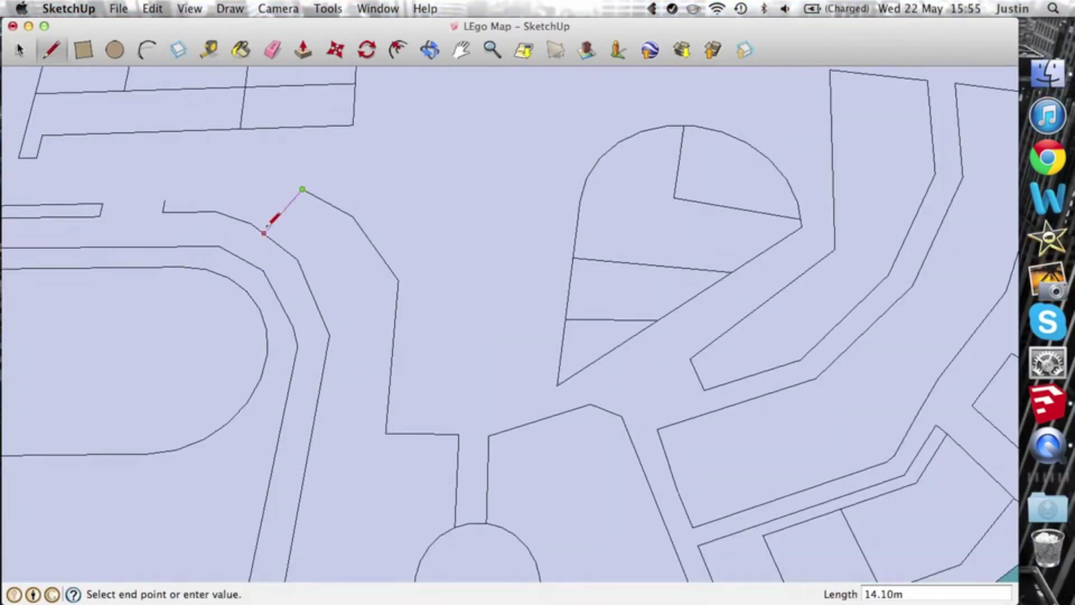
pyautogui.click(264, 232)
pyautogui.scroll(-3, 220, 182)
pyautogui.scroll(3, 221, 182)
# Step: Cancel the offset around the roundabout circle
pyautogui.press('Escape')
pyautogui.scroll(-5, 449, 240)
pyautogui.scroll(4, 392, 500)
pyautogui.scroll(2, 500, 402)
pyautogui.scroll(-5, 396, 413)
# Step: Trace the ring road curve around the southern roundabout
pyautogui.press('l')
pyautogui.scroll(5, 439, 365)
pyautogui.click(439, 365)
pyautogui.scroll(2, 512, 372)
pyautogui.click(531, 175)
pyautogui.scroll(2, 607, 237)
pyautogui.click(583, 215)
pyautogui.click(608, 288)
pyautogui.click(584, 409)
pyautogui.click(480, 507)
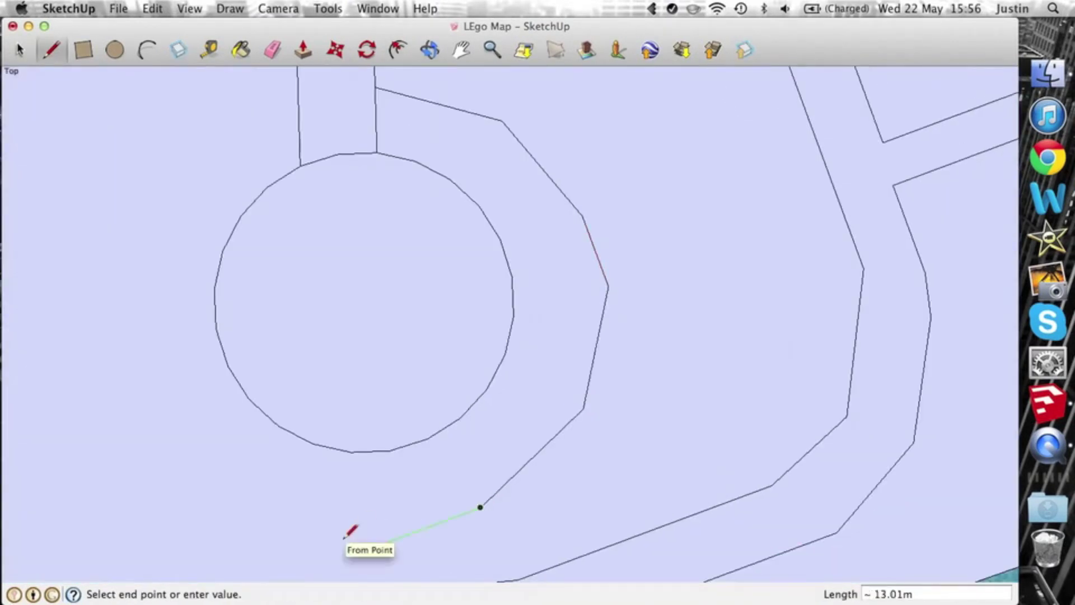
# Step: Erase stray edges near the roundabout
pyautogui.press('e')
pyautogui.scroll(-3, 372, 229)
pyautogui.scroll(-3, 549, 288)
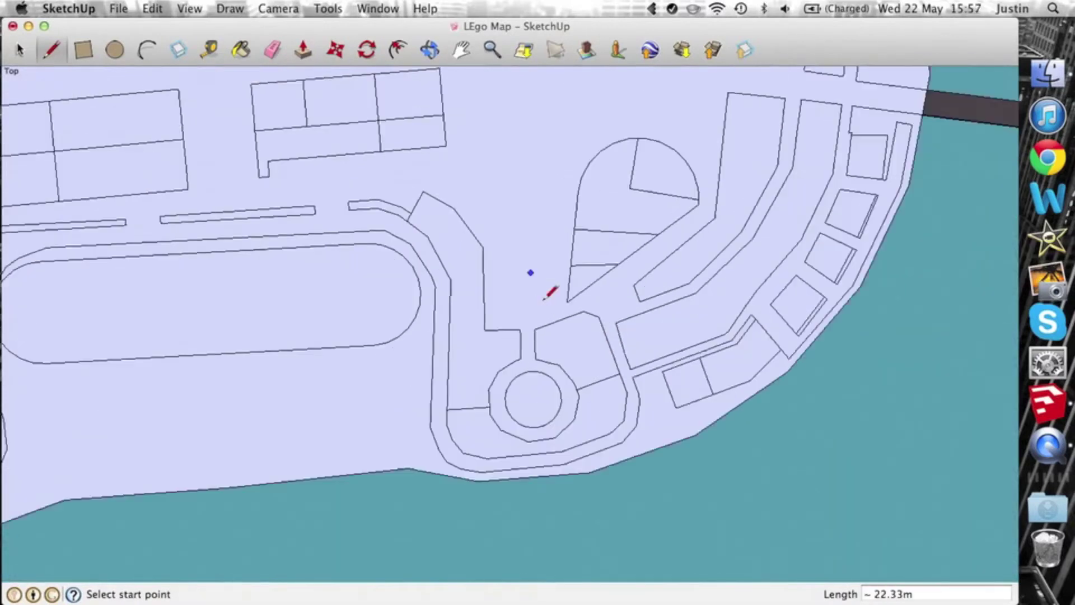
pyautogui.scroll(5, 524, 333)
pyautogui.click(523, 333)
pyautogui.scroll(-5, 648, 302)
pyautogui.scroll(4, 823, 222)
# Step: Place plot boundary corners north of the teardrop-shaped plot
pyautogui.click(727, 283)
pyautogui.click(727, 331)
pyautogui.scroll(-1, 516, 313)
pyautogui.click(484, 311)
pyautogui.scroll(2, 377, 183)
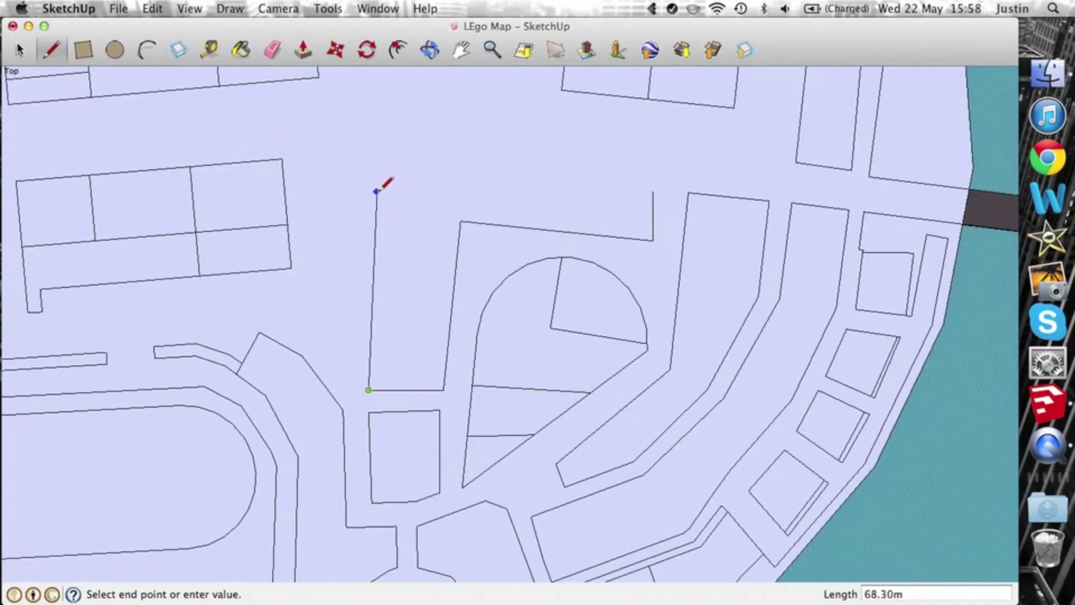
pyautogui.scroll(5, 689, 173)
pyautogui.moveTo(688, 173)
pyautogui.mouseDown(button='middle')
pyautogui.moveTo(384, 77)
pyautogui.moveTo(673, 307)
pyautogui.mouseUp(button='middle')
pyautogui.press('Escape')
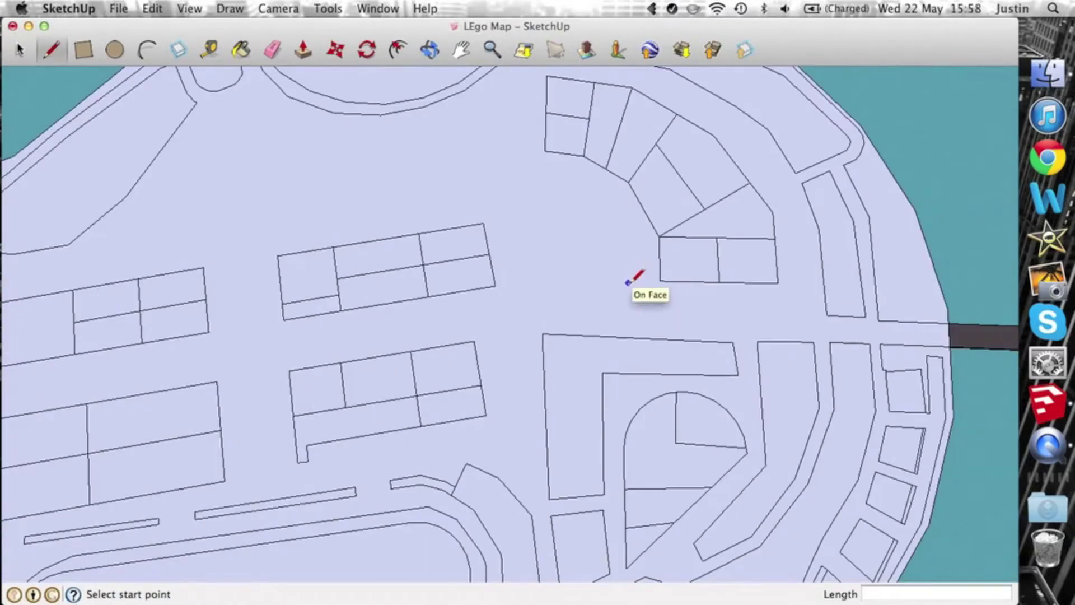
# Step: Start another plot boundary line between the building blocks
pyautogui.click(626, 283)
pyautogui.scroll(2, 638, 224)
pyautogui.scroll(2, 503, 190)
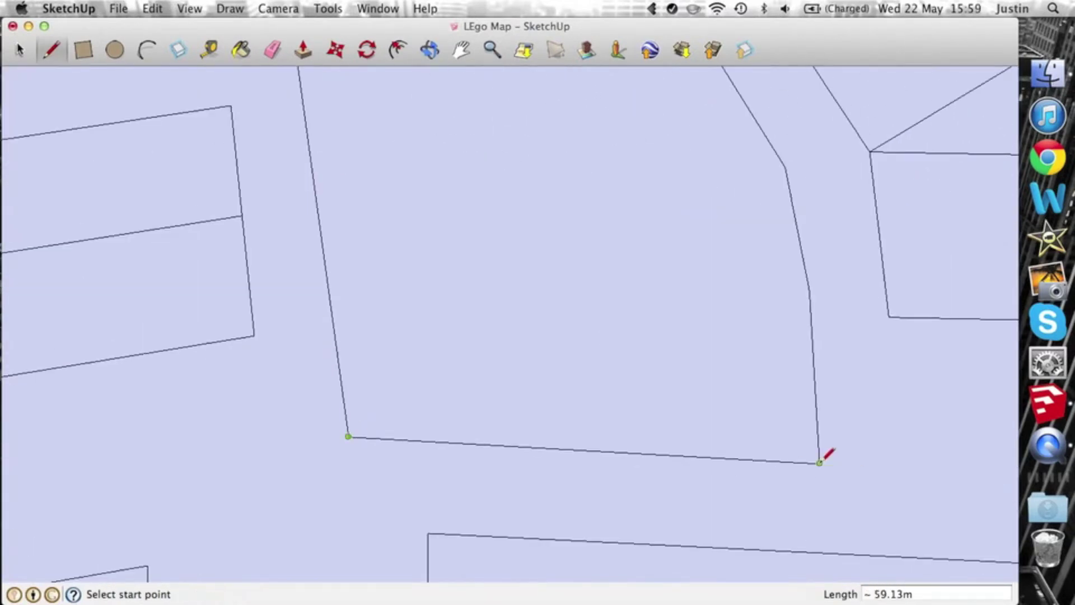
pyautogui.scroll(-3, 639, 185)
pyautogui.scroll(-1, 684, 161)
pyautogui.scroll(-3, 661, 355)
pyautogui.scroll(5, 660, 355)
pyautogui.click(627, 200)
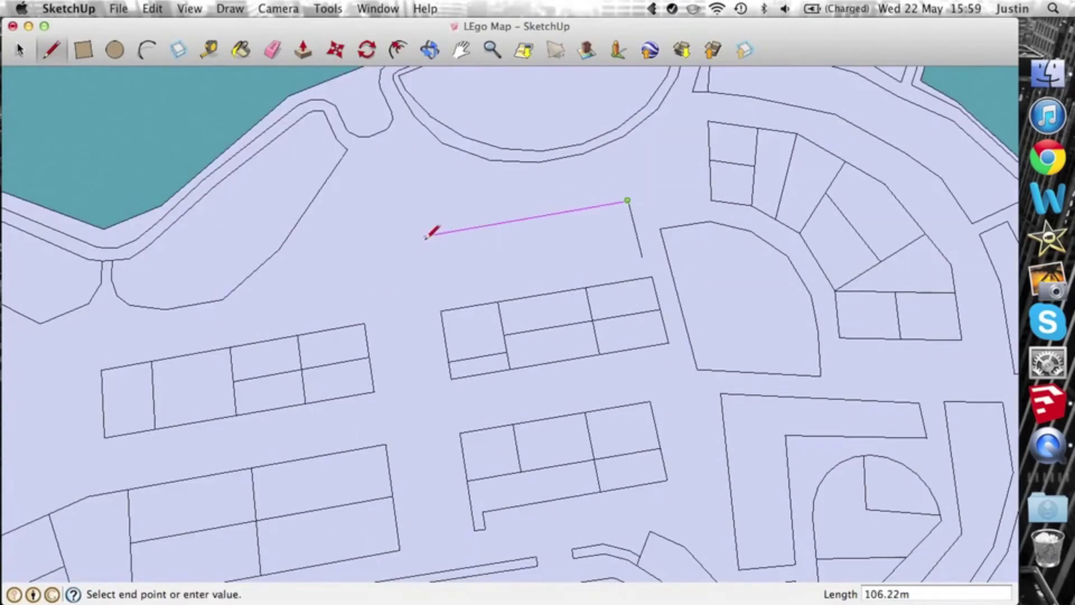
# Step: Start a new plot edge line at the northern junction beside the roundabout
pyautogui.press('l')
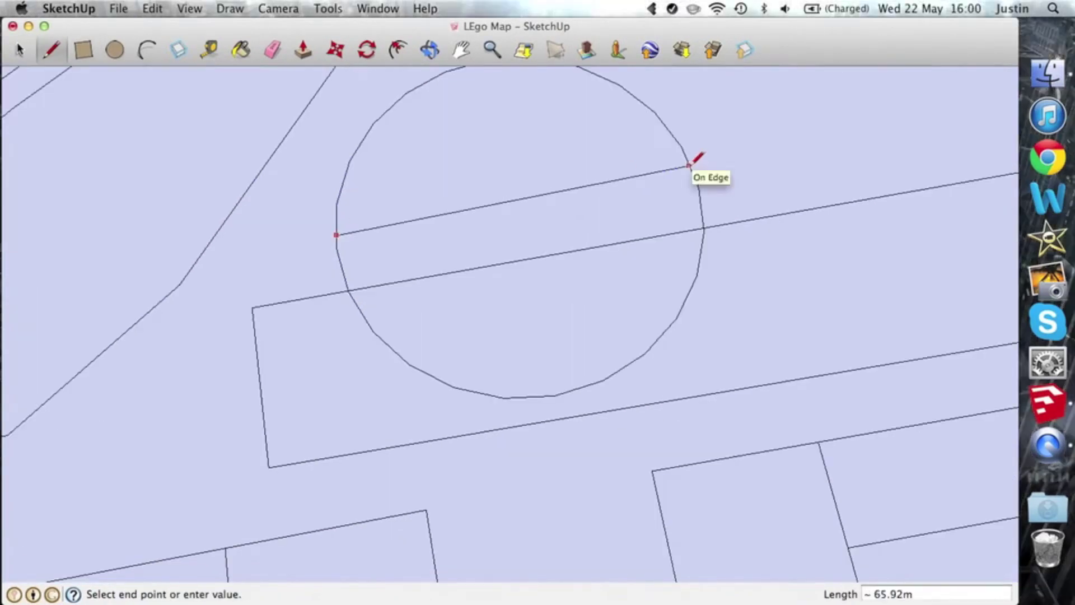
pyautogui.press('e')
pyautogui.press('c')
pyautogui.press('l')
pyautogui.scroll(3, 644, 168)
pyautogui.click(683, 109)
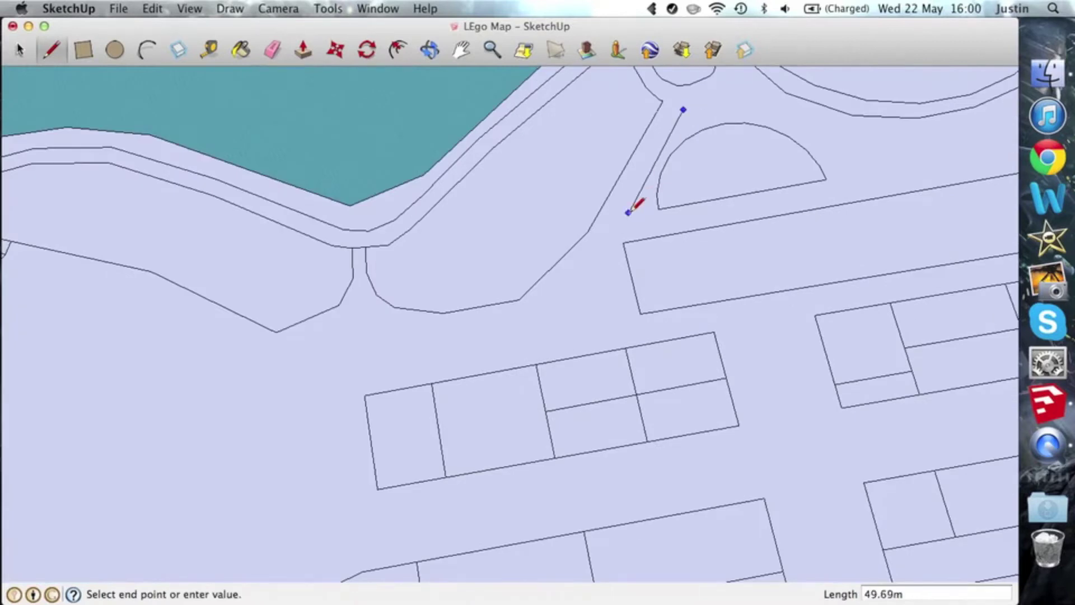
pyautogui.click(601, 256)
pyautogui.scroll(2, 633, 168)
pyautogui.scroll(3, 679, 447)
# Step: Close the triangular plot at the northern junction
pyautogui.click(598, 398)
pyautogui.scroll(-3, 598, 398)
pyautogui.click(493, 417)
pyautogui.click(582, 318)
pyautogui.scroll(1, 625, 352)
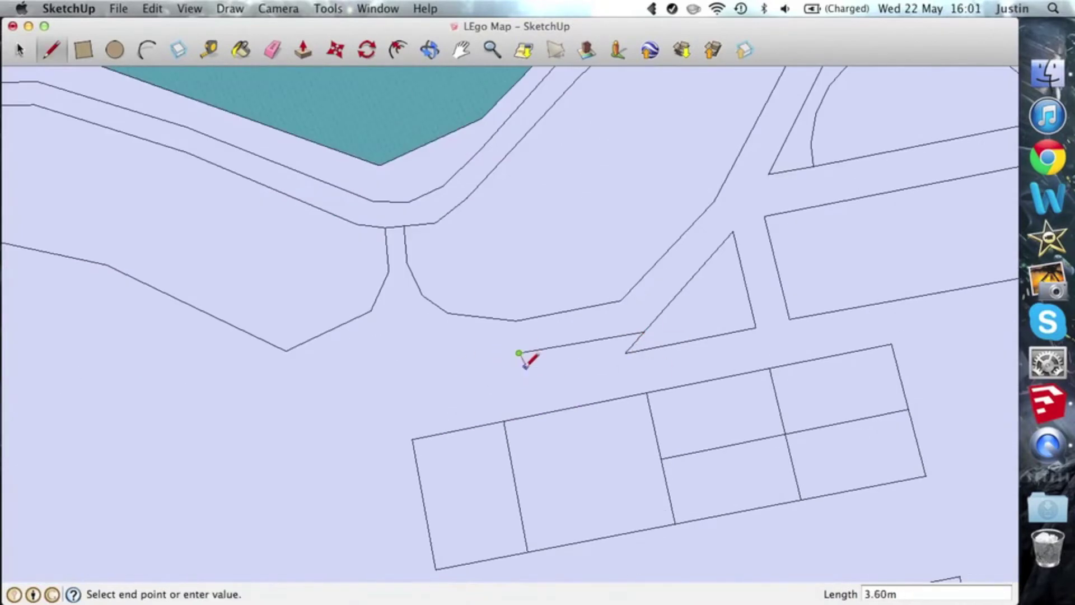
pyautogui.scroll(3, 525, 365)
pyautogui.click(525, 367)
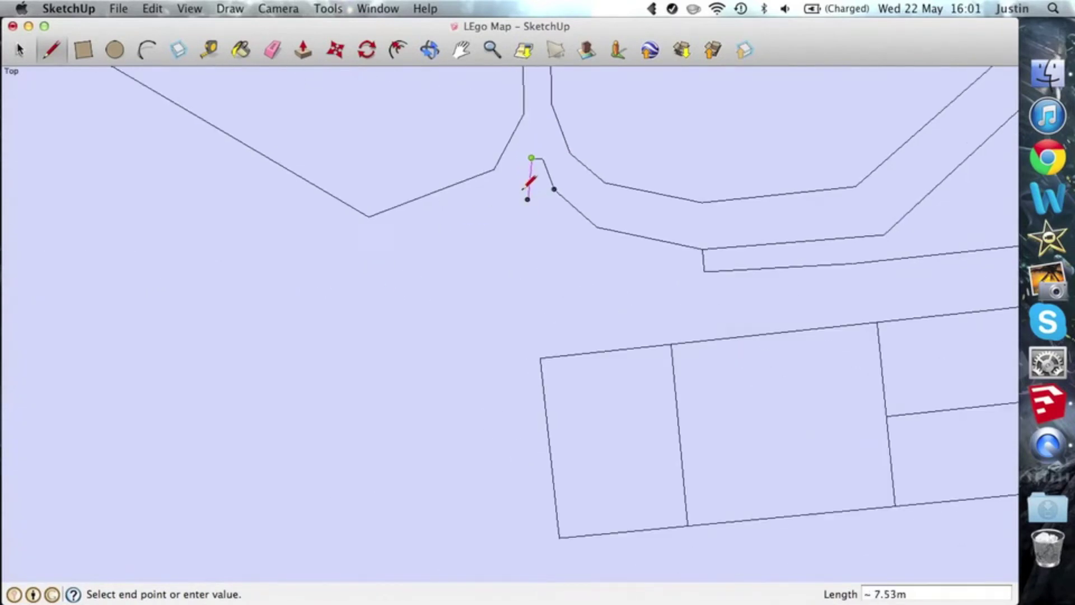
# Step: Trace a road edge across the island's west side
pyautogui.scroll(-3, 504, 263)
pyautogui.click(669, 270)
pyautogui.scroll(2, 616, 235)
pyautogui.scroll(-3, 504, 213)
pyautogui.click(552, 106)
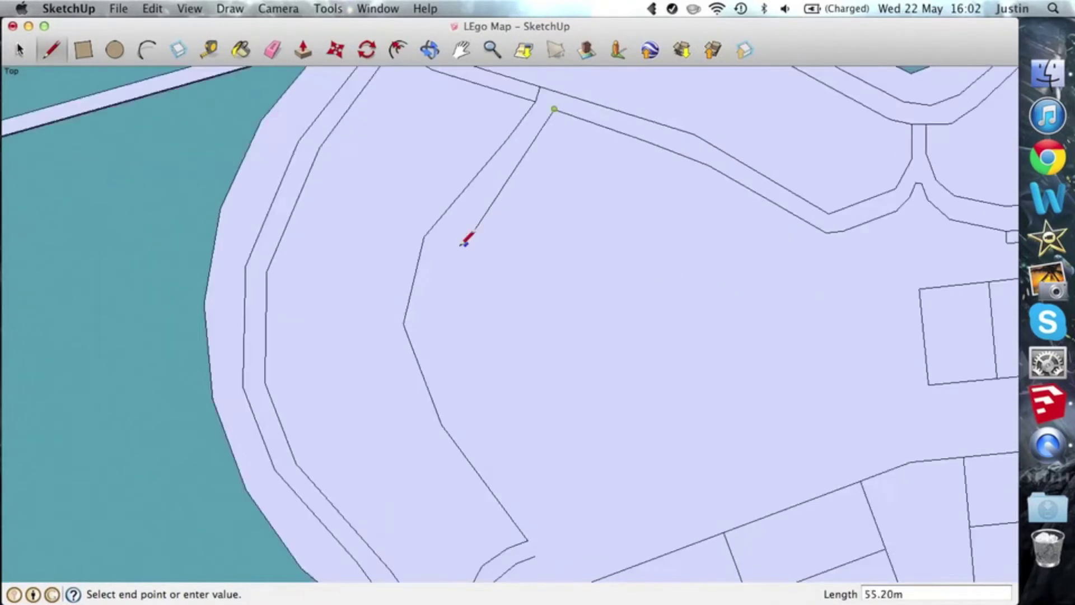
pyautogui.click(381, 327)
pyautogui.scroll(-4, 476, 447)
pyautogui.scroll(-2, 412, 289)
pyautogui.scroll(5, 392, 364)
# Step: Start a road line at the western junction, briefly switching to the Eraser
pyautogui.click(303, 422)
pyautogui.scroll(-3, 464, 351)
pyautogui.scroll(1, 667, 211)
pyautogui.scroll(3, 420, 91)
pyautogui.scroll(2, 544, 214)
pyautogui.press('e')
pyautogui.press('l')
pyautogui.scroll(-3, 275, 199)
pyautogui.scroll(2, 317, 363)
pyautogui.scroll(2, 330, 353)
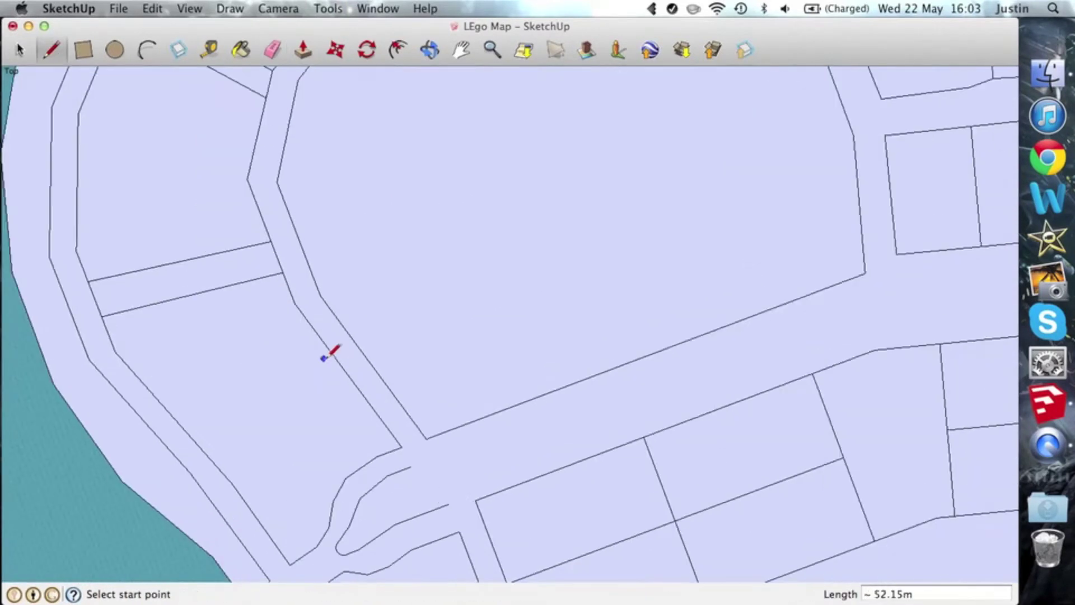
pyautogui.scroll(2, 392, 437)
# Step: Start and cancel a line at the western junction
pyautogui.click(411, 457)
pyautogui.scroll(3, 469, 457)
pyautogui.scroll(-1, 917, 276)
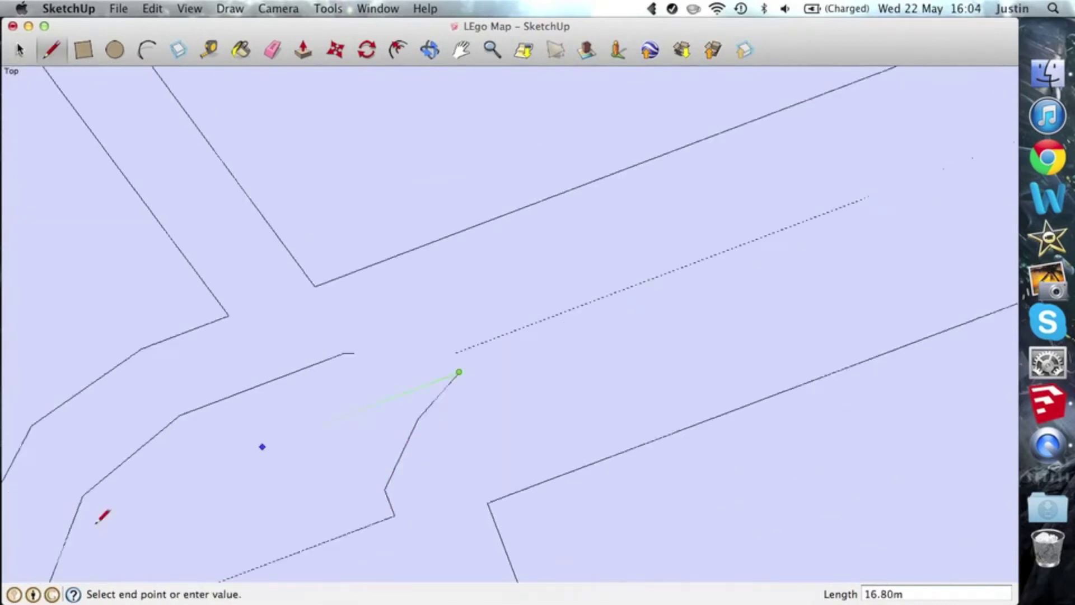
pyautogui.press('Escape')
pyautogui.scroll(-5, 98, 520)
# Step: Restart the western road edge after cancelling misplaced start points
pyautogui.click(372, 117)
pyautogui.scroll(3, 372, 118)
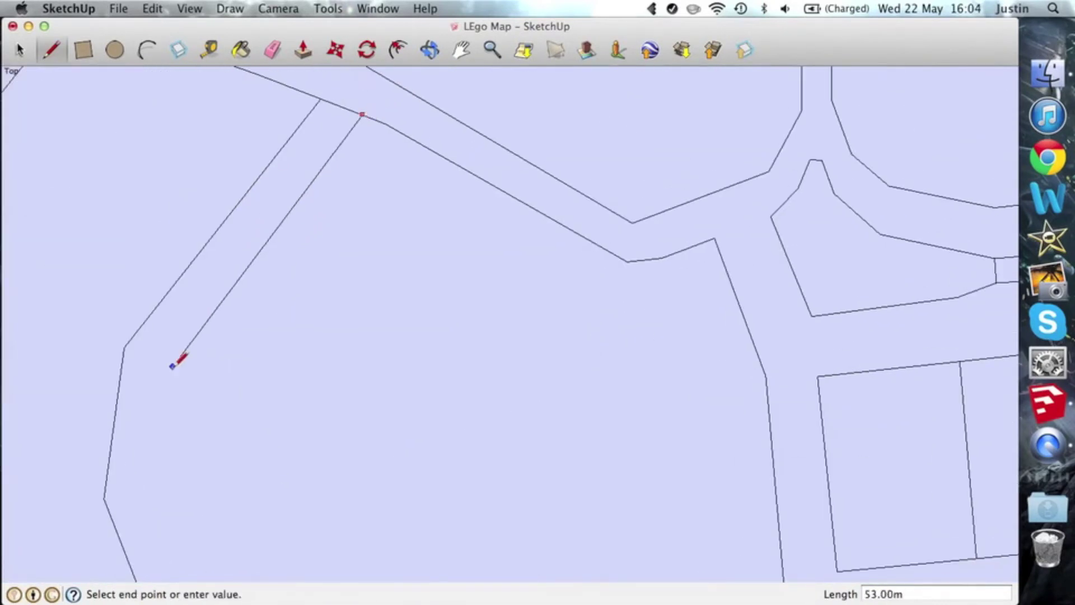
pyautogui.press('Escape')
pyautogui.scroll(-2, 173, 360)
pyautogui.click(348, 425)
pyautogui.scroll(3, 336, 269)
pyautogui.press('Escape')
pyautogui.scroll(-2, 297, 306)
# Step: Draw the closing edges that complete a small western plot outline
pyautogui.click(486, 325)
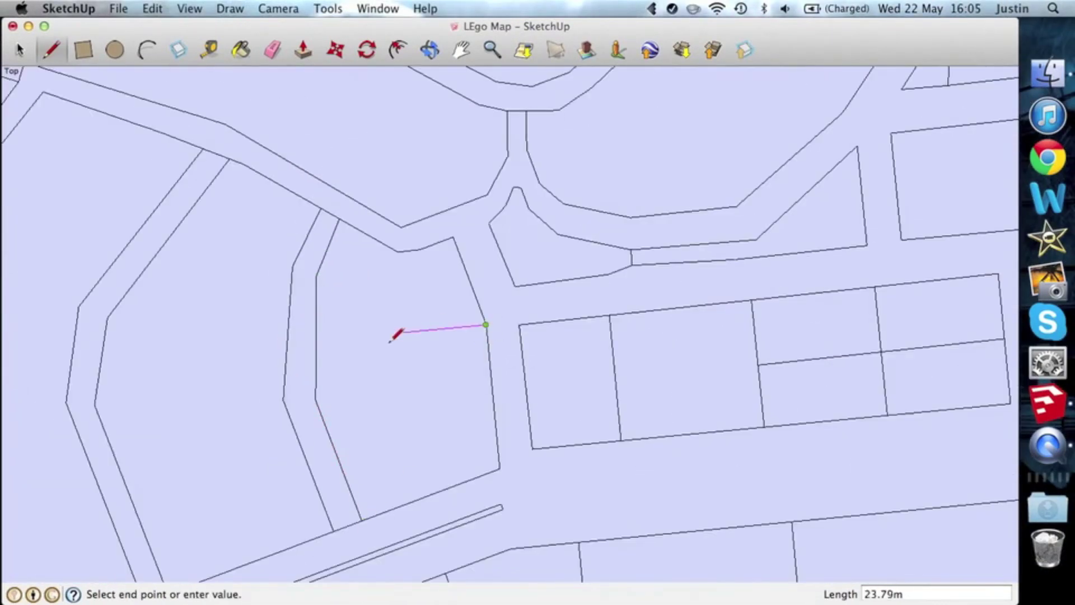
pyautogui.click(419, 365)
pyautogui.scroll(2, 419, 365)
pyautogui.click(235, 430)
pyautogui.click(235, 371)
pyautogui.scroll(-3, 235, 371)
pyautogui.moveTo(257, 175); pyautogui.dragTo(327, 302, button='middle')
# Step: Finish two parallel road-edge lines for a median strip along the central road
pyautogui.click(335, 491)
pyautogui.scroll(-3, 384, 377)
pyautogui.click(384, 376)
pyautogui.scroll(3, 384, 376)
pyautogui.click(72, 420)
pyautogui.scroll(-3, 133, 494)
pyautogui.click(272, 49)
pyautogui.scroll(5, 171, 367)
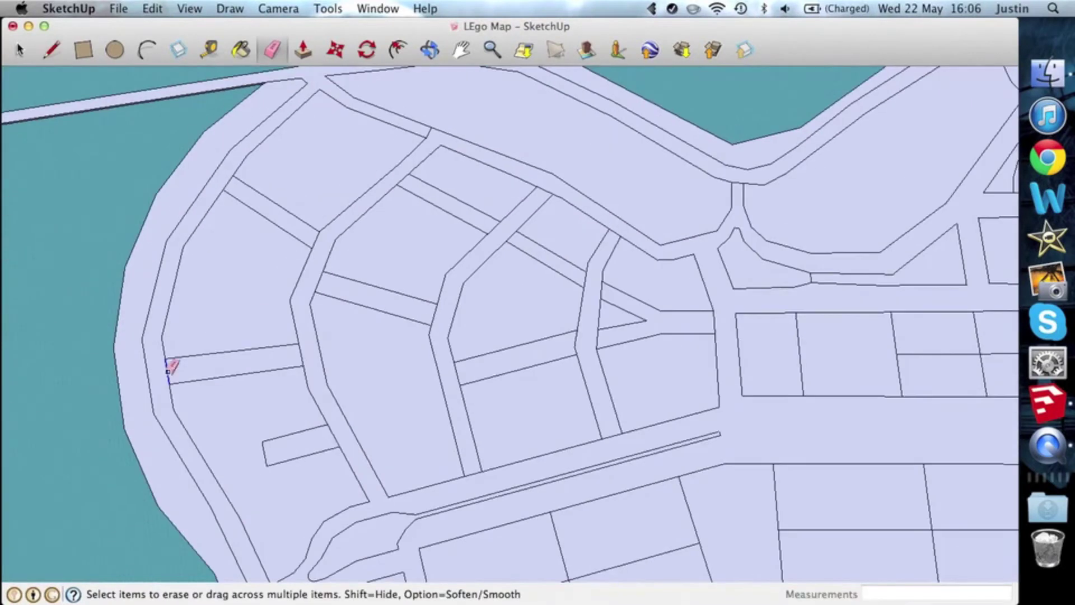
pyautogui.scroll(-3, 473, 365)
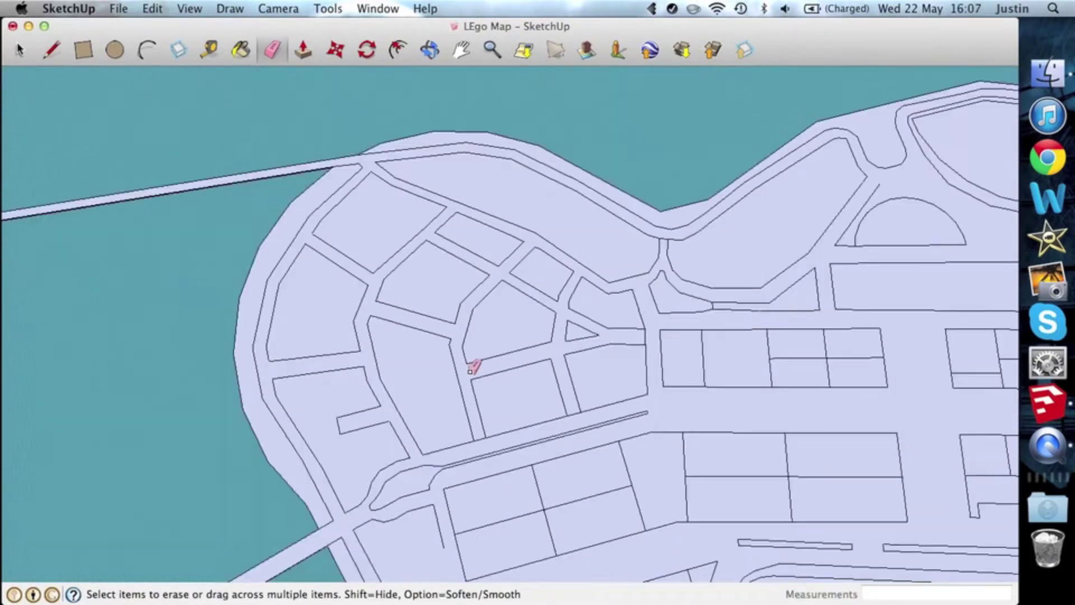
# Step: Draw more median strip lines from existing endpoints on the central road edges
pyautogui.press('l')
pyautogui.click(474, 365)
pyautogui.scroll(4, 787, 247)
pyautogui.scroll(-3, 665, 255)
pyautogui.scroll(4, 577, 288)
pyautogui.click(222, 309)
pyautogui.scroll(-3, 431, 240)
pyautogui.scroll(2, 427, 269)
pyautogui.scroll(-3, 291, 276)
pyautogui.scroll(4, 387, 275)
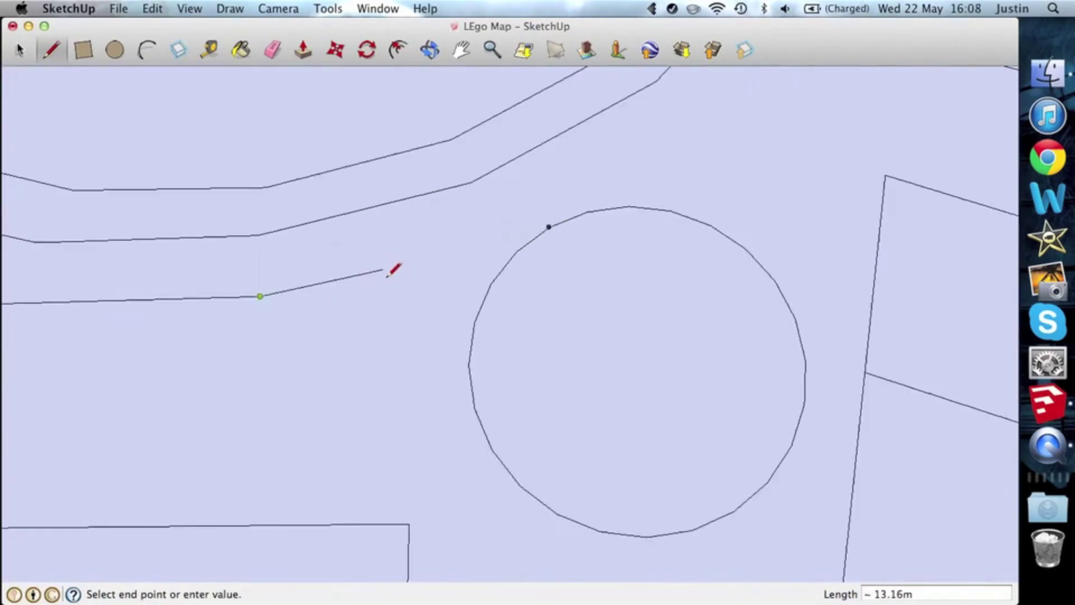
pyautogui.scroll(-3, 332, 292)
pyautogui.scroll(2, 487, 286)
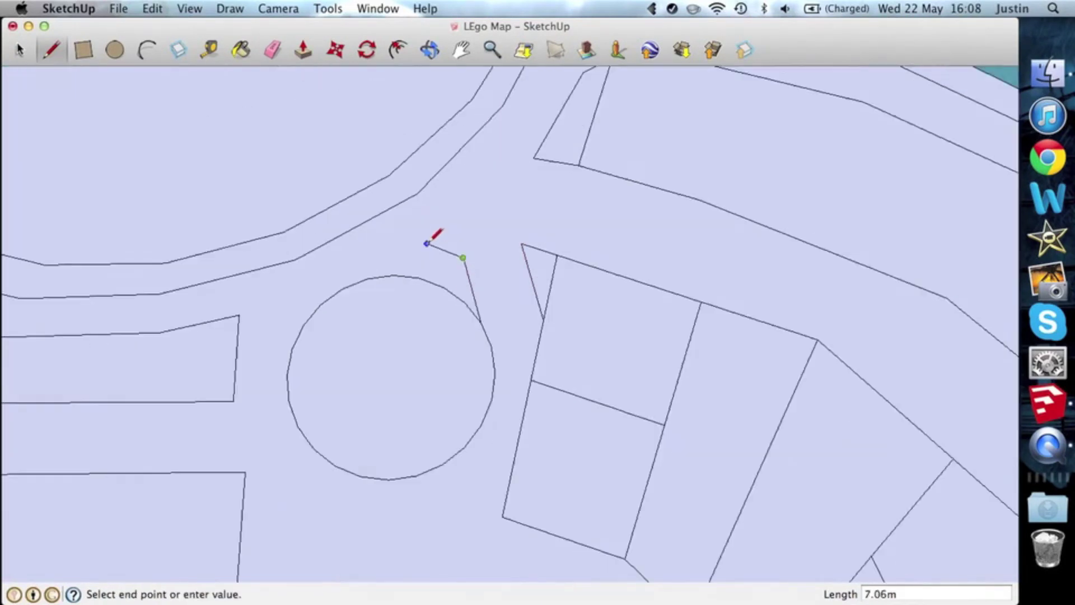
pyautogui.scroll(-5, 431, 240)
pyautogui.scroll(2, 672, 216)
pyautogui.scroll(-2, 553, 336)
pyautogui.scroll(2, 468, 180)
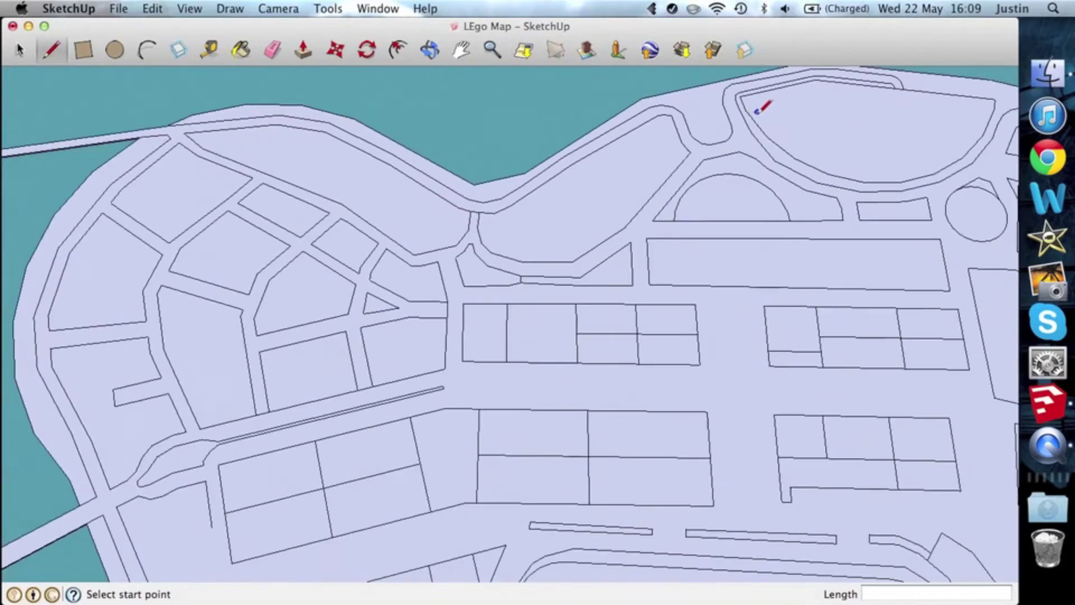
pyautogui.scroll(-1, 408, 377)
# Step: Start strip edges at block corners and plot boundaries, cancelling stray attempts
pyautogui.click(408, 377)
pyautogui.scroll(3, 242, 268)
pyautogui.scroll(-1, 212, 199)
pyautogui.scroll(-1, 211, 199)
pyautogui.scroll(2, 319, 343)
pyautogui.press('Escape')
pyautogui.scroll(-4, 312, 183)
pyautogui.scroll(1, 492, 247)
pyautogui.click(510, 456)
pyautogui.scroll(3, 510, 455)
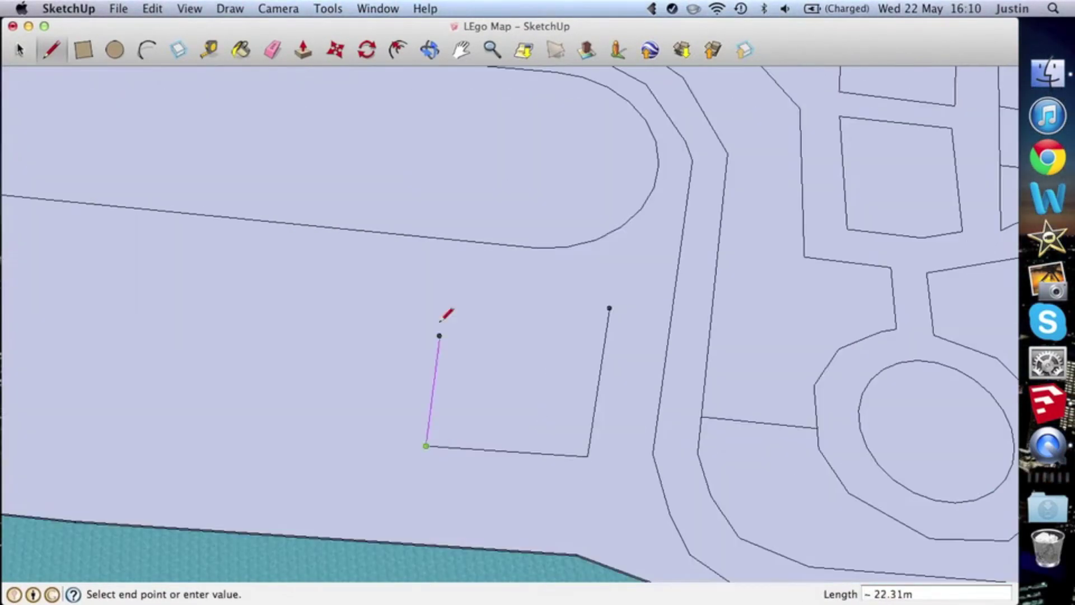
pyautogui.press('c')
pyautogui.scroll(-1, 509, 328)
pyautogui.scroll(1, 528, 374)
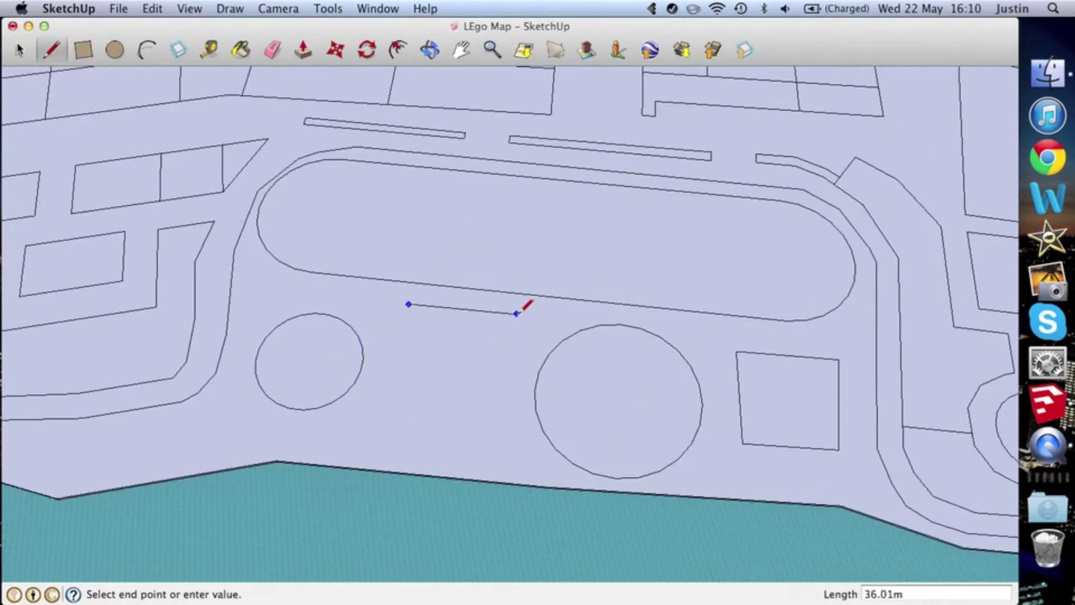
pyautogui.scroll(-2, 507, 386)
pyautogui.press('Escape')
pyautogui.scroll(-3, 257, 257)
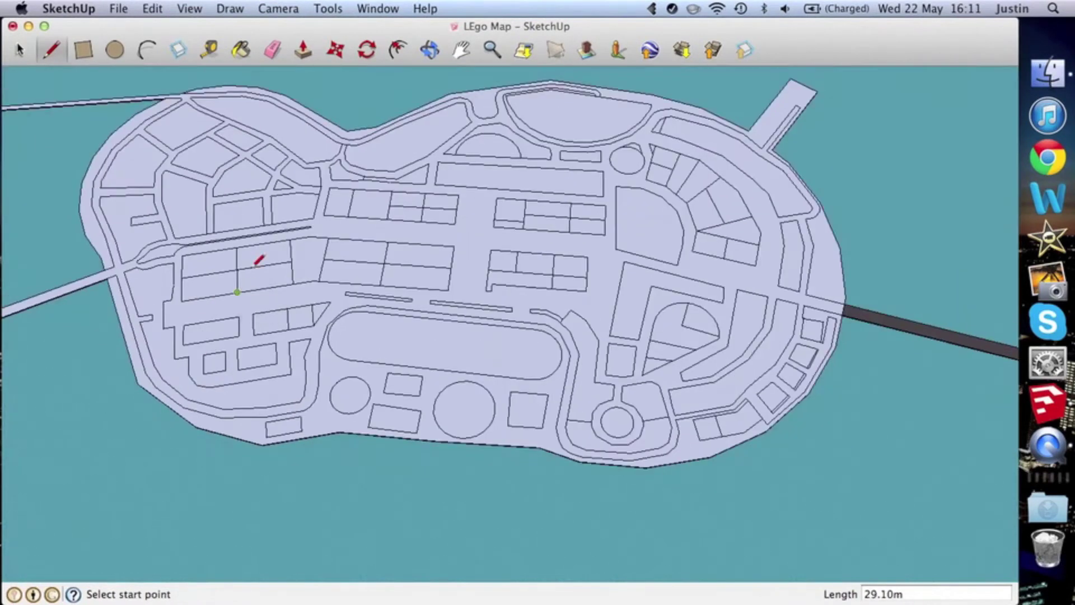
pyautogui.click(257, 257)
pyautogui.scroll(5, 257, 257)
pyautogui.press('Escape')
pyautogui.scroll(-3, 136, 338)
# Step: Close off the right end of a median strip with a cross edge
pyautogui.click(576, 408)
pyautogui.scroll(4, 576, 408)
pyautogui.click(662, 391)
pyautogui.scroll(-2, 830, 421)
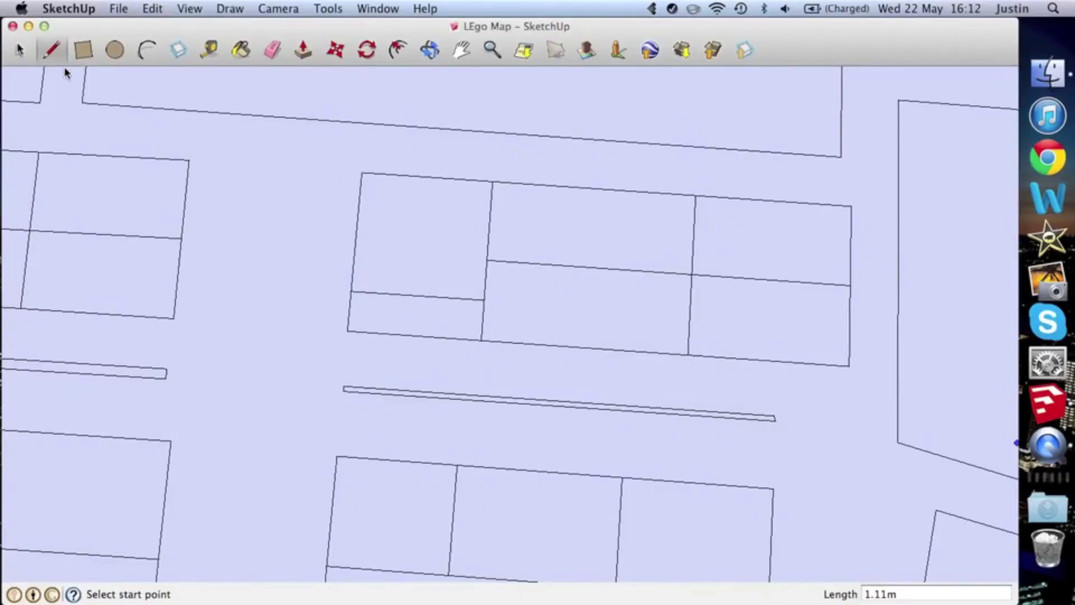
# Step: Outline another thin divider strip and close off its end
pyautogui.click(327, 183)
pyautogui.scroll(2, 305, 391)
pyautogui.click(299, 377)
pyautogui.click(321, 377)
pyautogui.click(319, 192)
pyautogui.scroll(-3, 364, 317)
pyautogui.click(365, 448)
pyautogui.scroll(-2, 415, 451)
pyautogui.click(367, 388)
# Step: Draw median edges down through the central crossroads plus a diagonal edge across the block
pyautogui.scroll(-3, 507, 195)
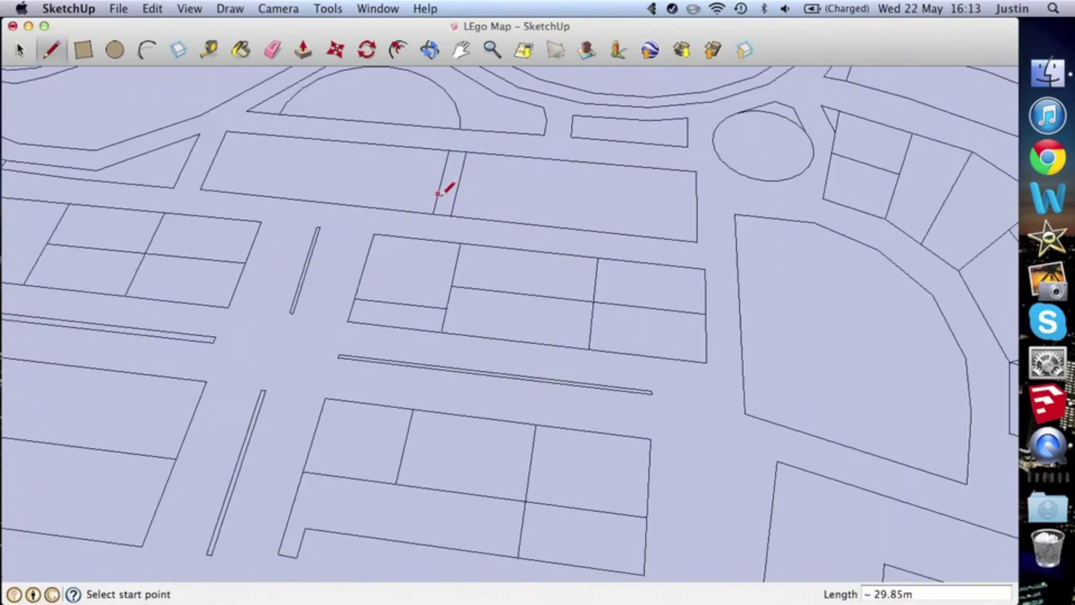
pyautogui.scroll(1, 444, 192)
pyautogui.click(659, 300)
pyautogui.click(664, 318)
pyautogui.click(662, 463)
pyautogui.scroll(2, 673, 363)
pyautogui.click(704, 534)
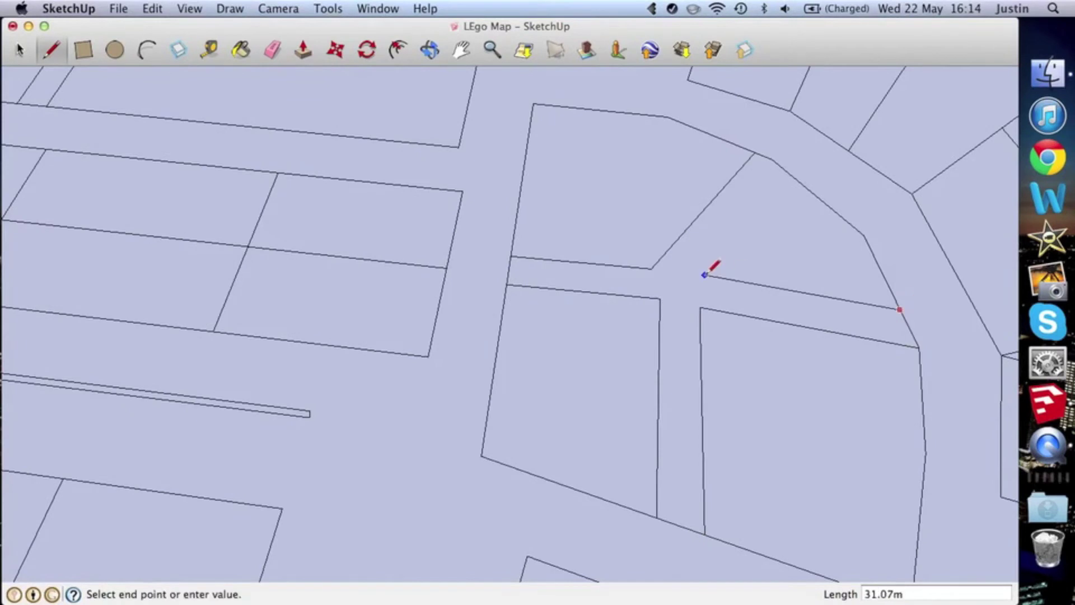
pyautogui.click(704, 274)
pyautogui.click(788, 178)
# Step: Erase stray edges and finish the current median edge
pyautogui.press('e')
pyautogui.scroll(-2, 728, 189)
pyautogui.scroll(-1, 533, 197)
pyautogui.press('l')
pyautogui.scroll(3, 549, 273)
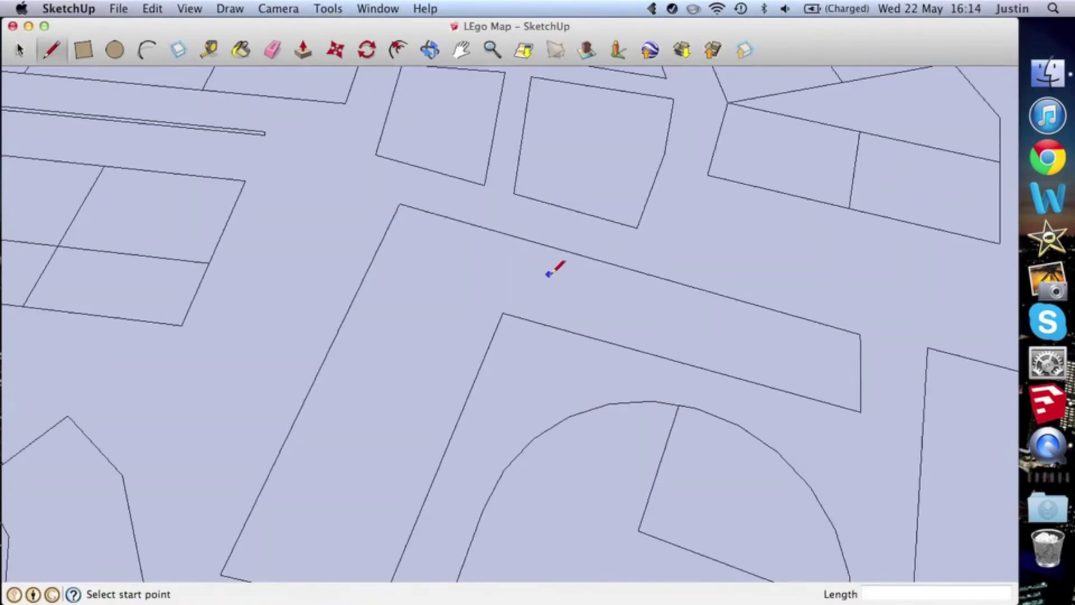
pyautogui.click(538, 309)
pyautogui.scroll(-2, 504, 307)
pyautogui.scroll(-2, 632, 346)
# Step: Remove more stray edges and add a short edge in the eastern block
pyautogui.press('e')
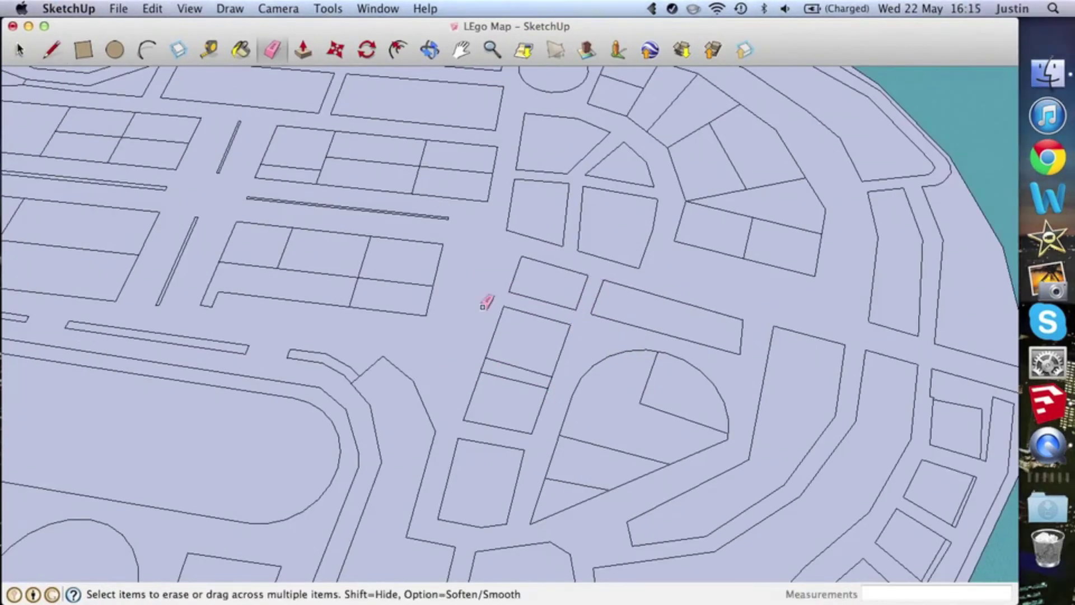
pyautogui.click(815, 439)
pyautogui.scroll(1, 840, 426)
pyautogui.scroll(-1, 891, 415)
pyautogui.click(786, 507)
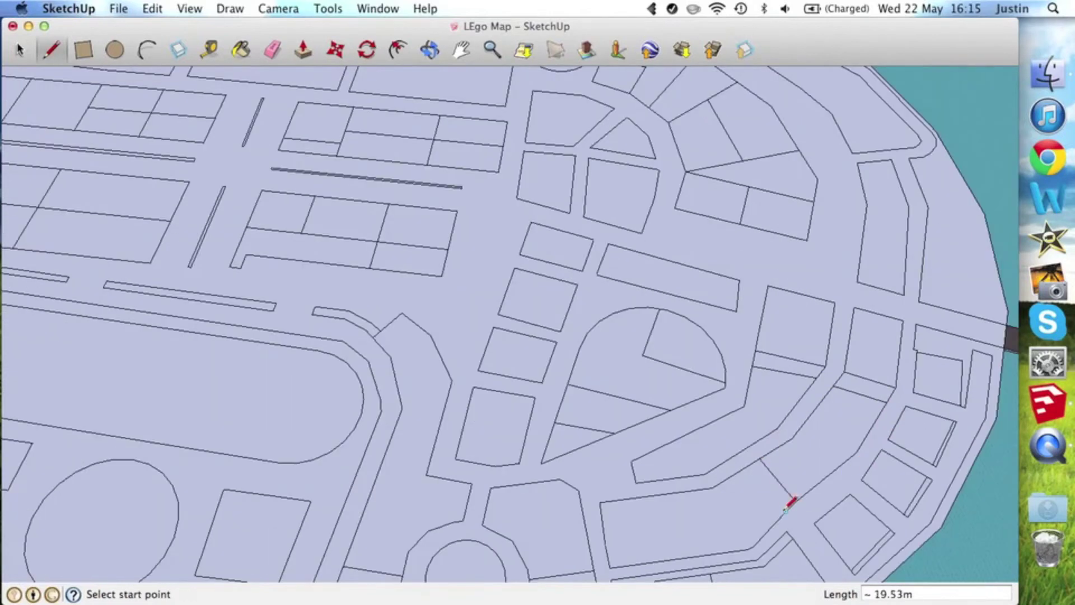
pyautogui.scroll(-2, 812, 425)
pyautogui.scroll(-3, 784, 359)
pyautogui.scroll(1, 764, 322)
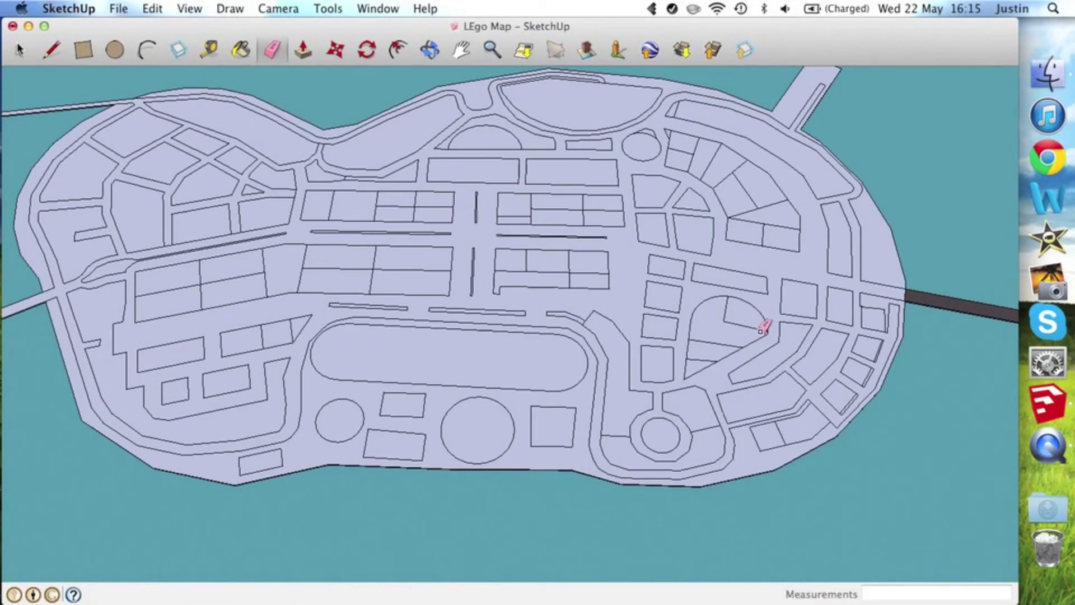
pyautogui.scroll(3, 739, 235)
pyautogui.press('l')
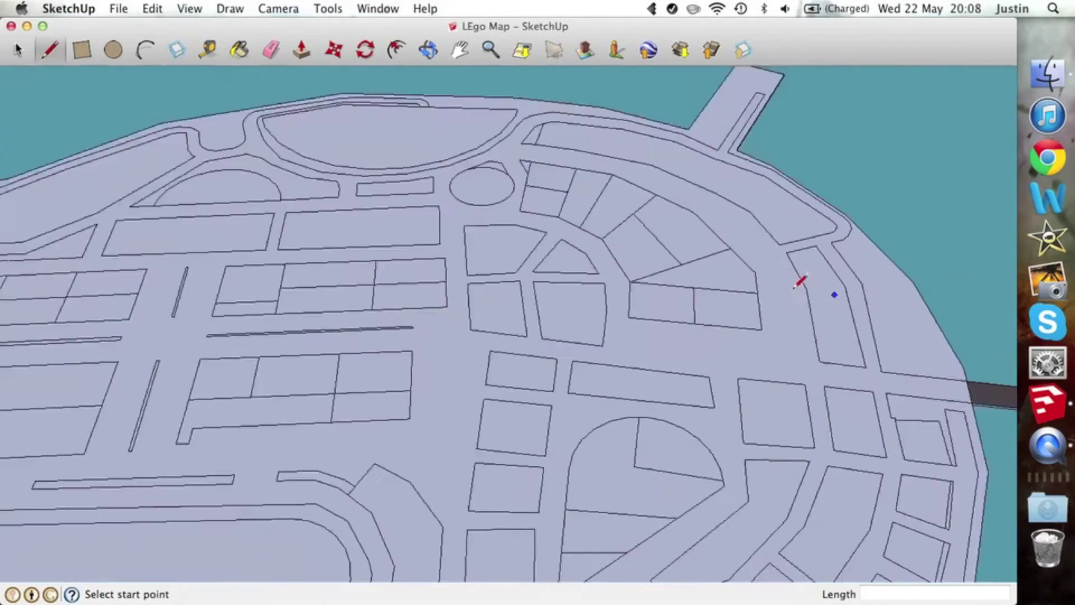
# Step: Draw the curved median strip along the northeast road near the pier
pyautogui.click(794, 287)
pyautogui.scroll(3, 794, 286)
pyautogui.scroll(2, 593, 293)
pyautogui.scroll(2, 630, 387)
pyautogui.click(605, 418)
pyautogui.scroll(-3, 616, 403)
pyautogui.scroll(-2, 622, 389)
pyautogui.click(715, 566)
pyautogui.scroll(1, 616, 392)
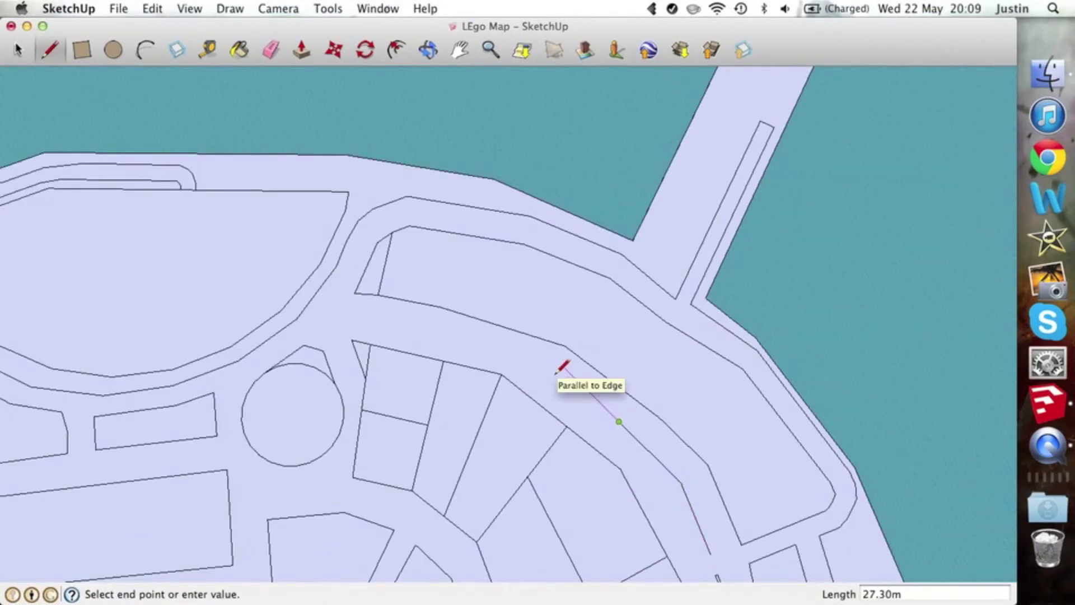
pyautogui.scroll(5, 593, 367)
pyautogui.scroll(-5, 542, 354)
pyautogui.scroll(-6, 674, 336)
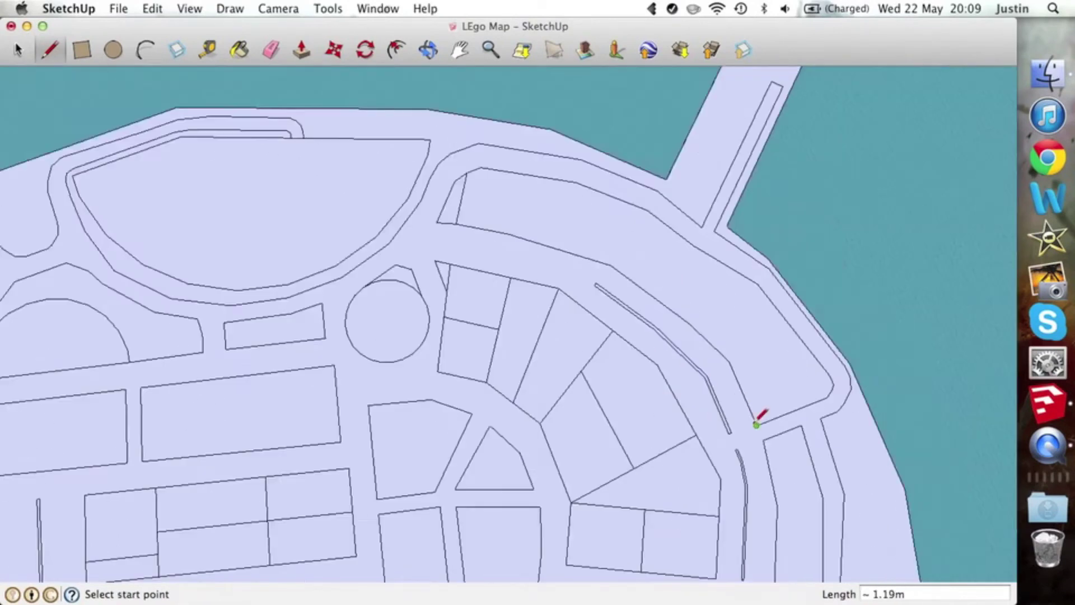
# Step: Orbit the view to look straight down on the island
pyautogui.press('o')
pyautogui.moveTo(784, 255); pyautogui.dragTo(779, 347)
pyautogui.scroll(5, 533, 401)
# Step: Draw a rectangular house footprint in the northern plot
pyautogui.press('r')
pyautogui.scroll(3, 569, 384)
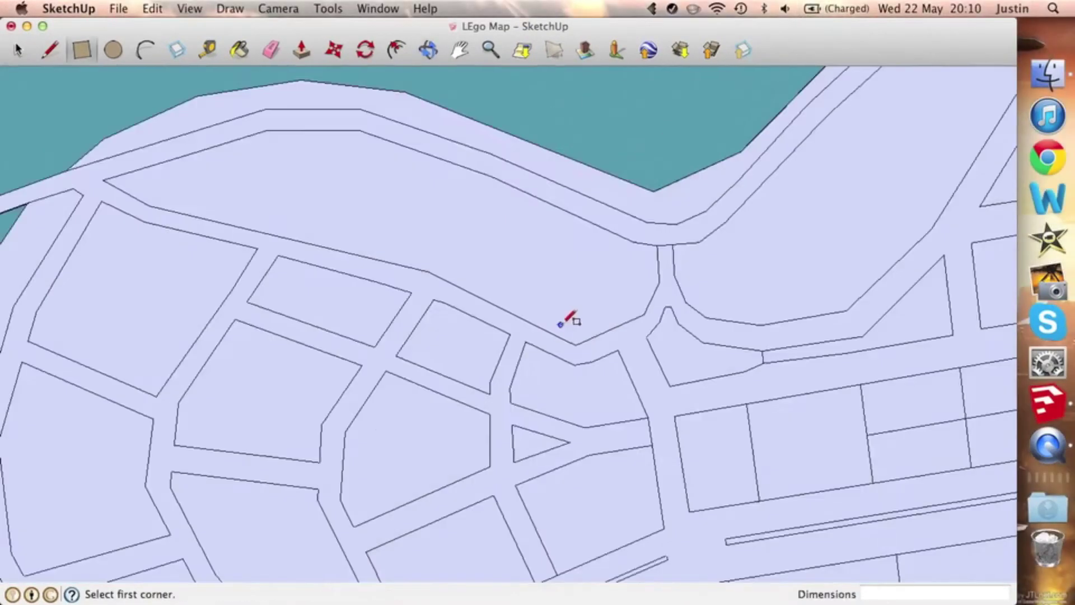
pyautogui.click(549, 353)
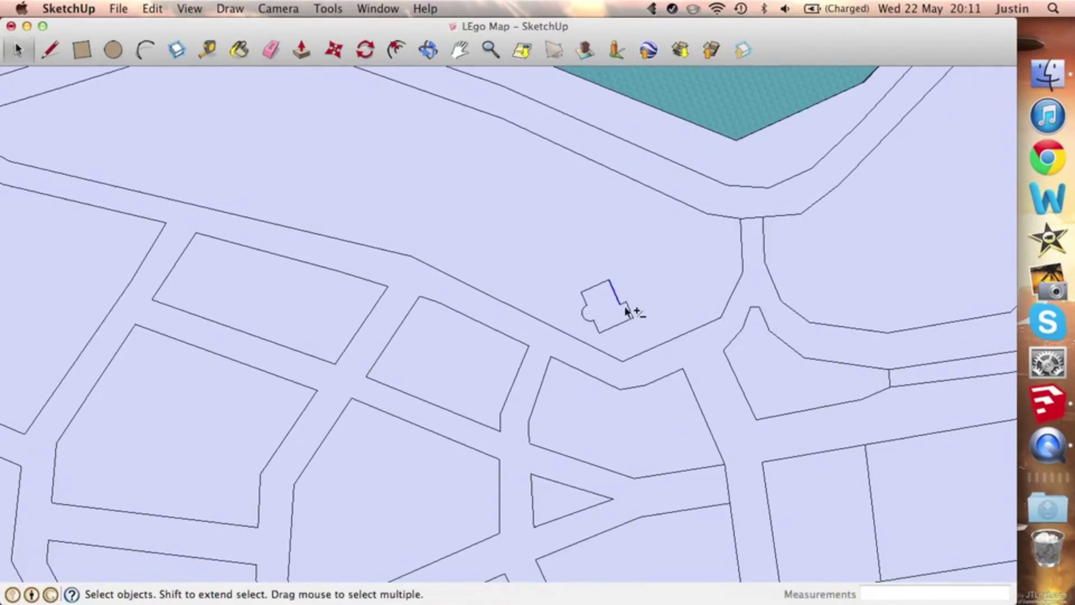
pyautogui.scroll(3, 590, 292)
pyautogui.scroll(1, 566, 336)
# Step: Rotate the house parallel to the road and paste copies along the plot
pyautogui.press('q')
pyautogui.click(780, 432)
pyautogui.moveTo(818, 414); pyautogui.dragTo(801, 392)
pyautogui.press('space')
pyautogui.hotkey('ctrl', 'v')
pyautogui.scroll(-3, 629, 350)
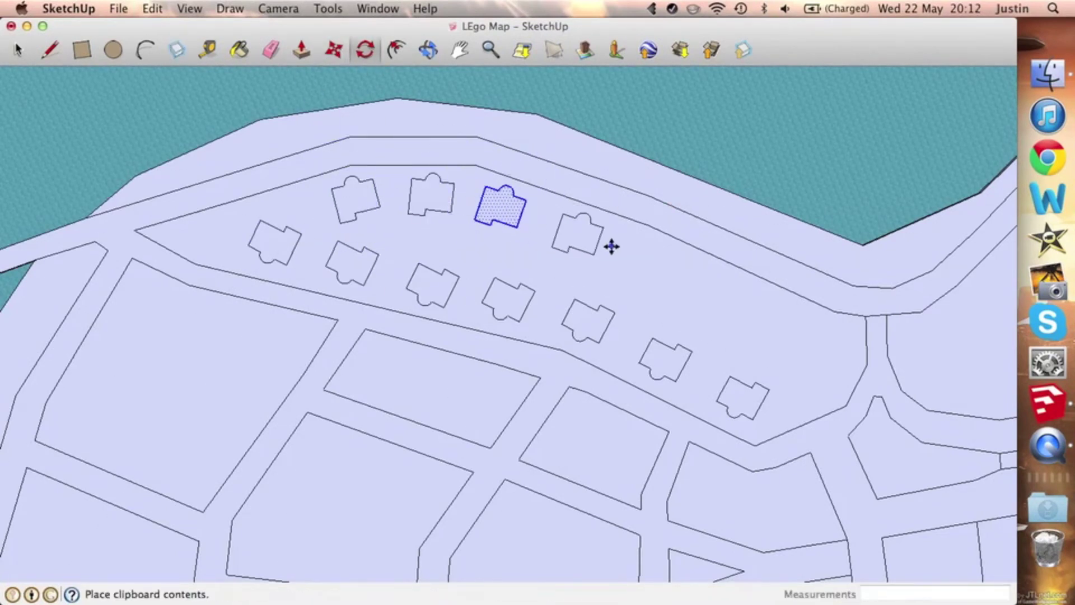
# Step: Finish the current edge, then drop a house copy into a new block and rotate it into line
pyautogui.click(789, 363)
pyautogui.scroll(-3, 778, 314)
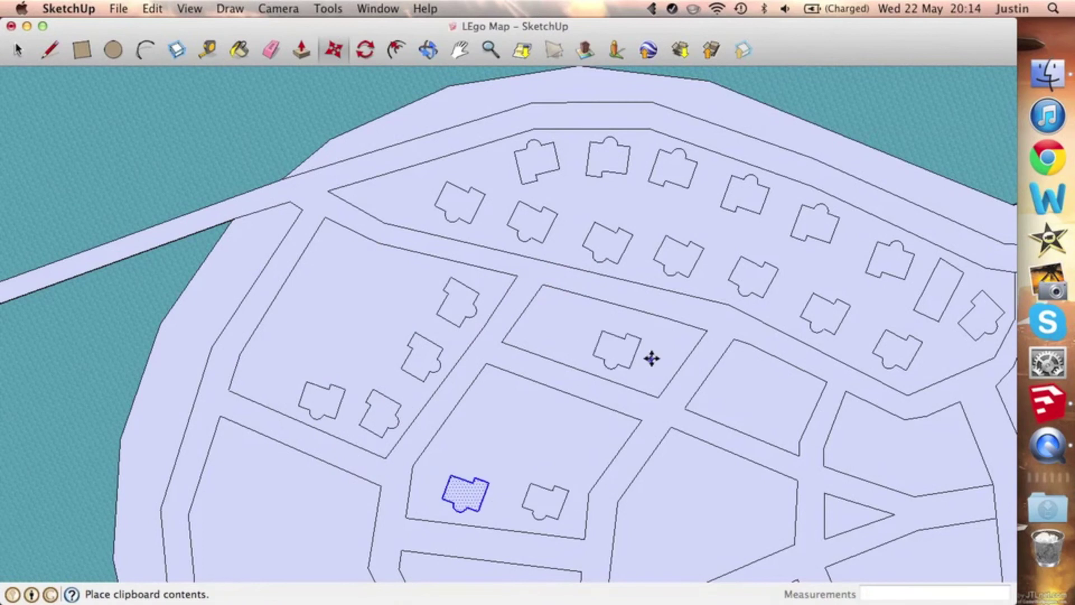
pyautogui.scroll(-5, 652, 359)
pyautogui.click(830, 343)
pyautogui.scroll(5, 310, 133)
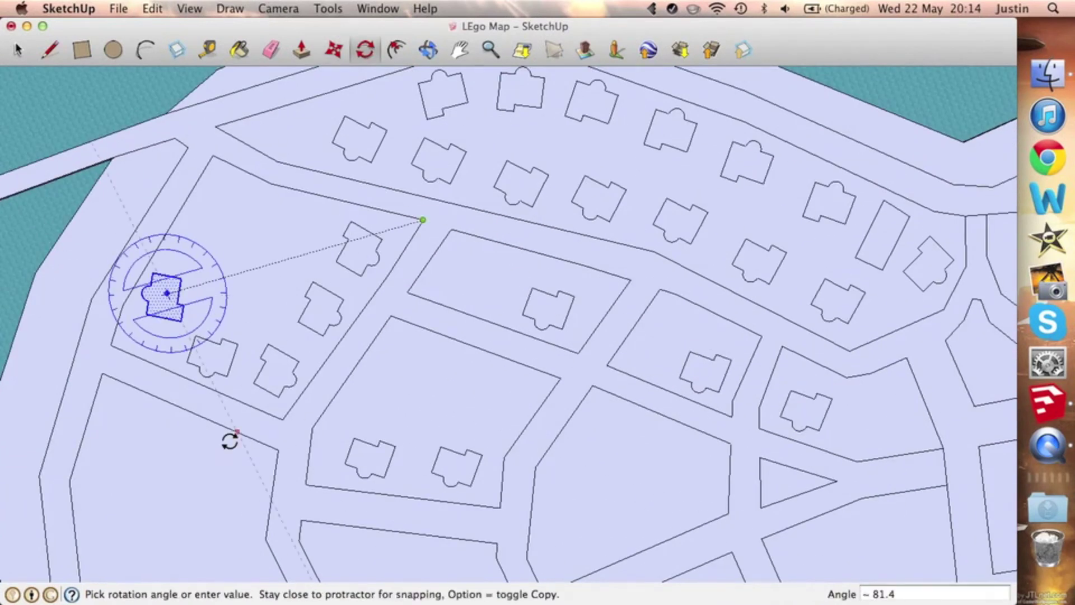
pyautogui.click(230, 441)
# Step: Move another pasted house into a northwestern plot and select it
pyautogui.press('m')
pyautogui.scroll(-5, 619, 427)
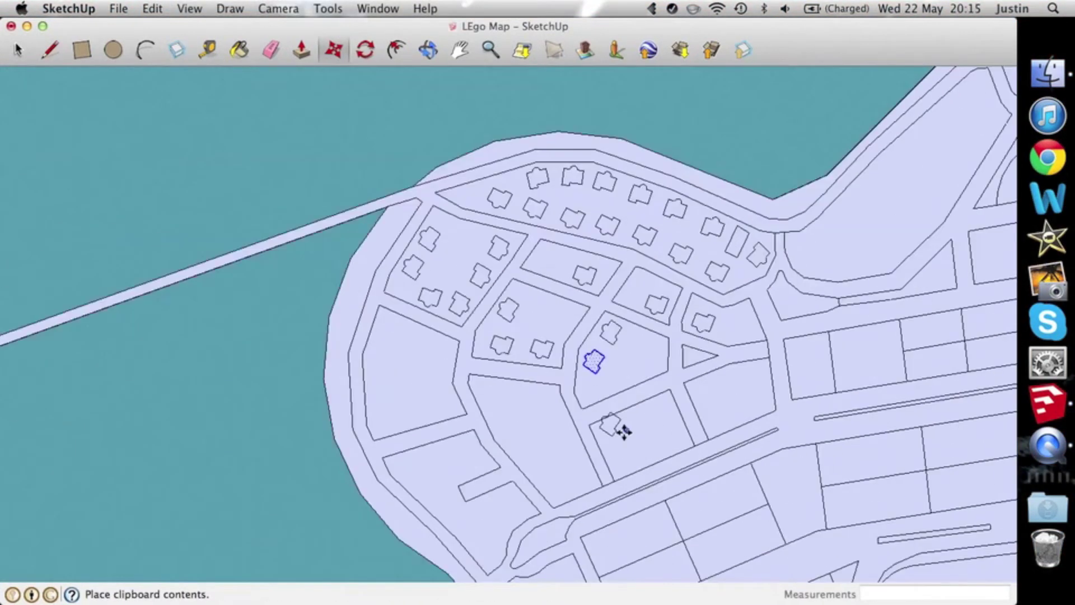
pyautogui.scroll(5, 512, 355)
pyautogui.click(329, 175)
pyautogui.press('q')
pyautogui.click(328, 174)
pyautogui.click(561, 169)
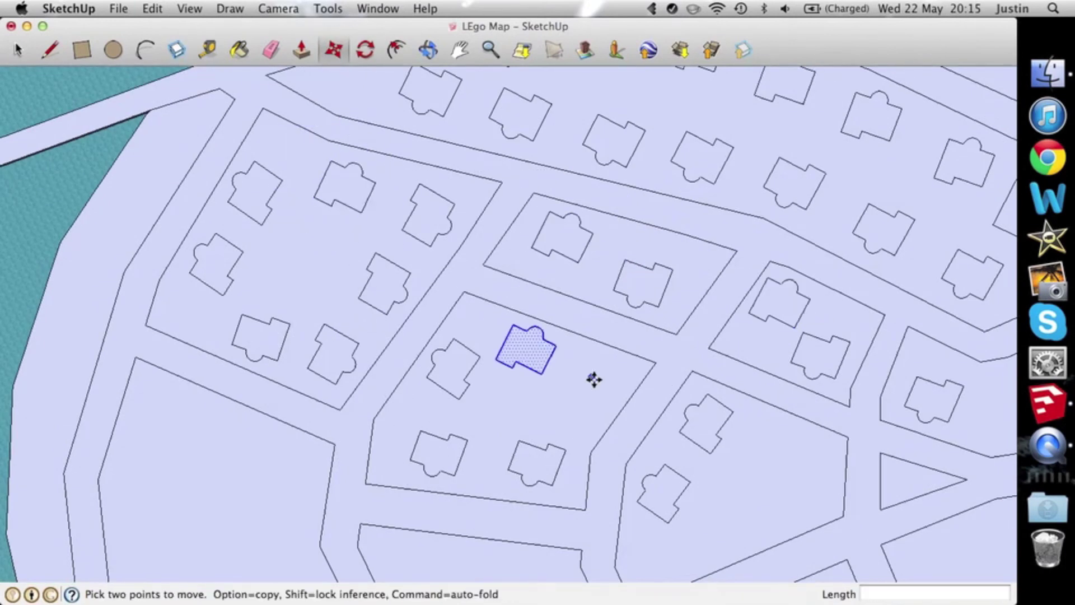
# Step: Reposition that house inside its plot and rotate it to match the block edges
pyautogui.scroll(-5, 594, 379)
pyautogui.click(808, 358)
pyautogui.scroll(5, 704, 407)
pyautogui.press('q')
pyautogui.click(704, 407)
pyautogui.click(787, 393)
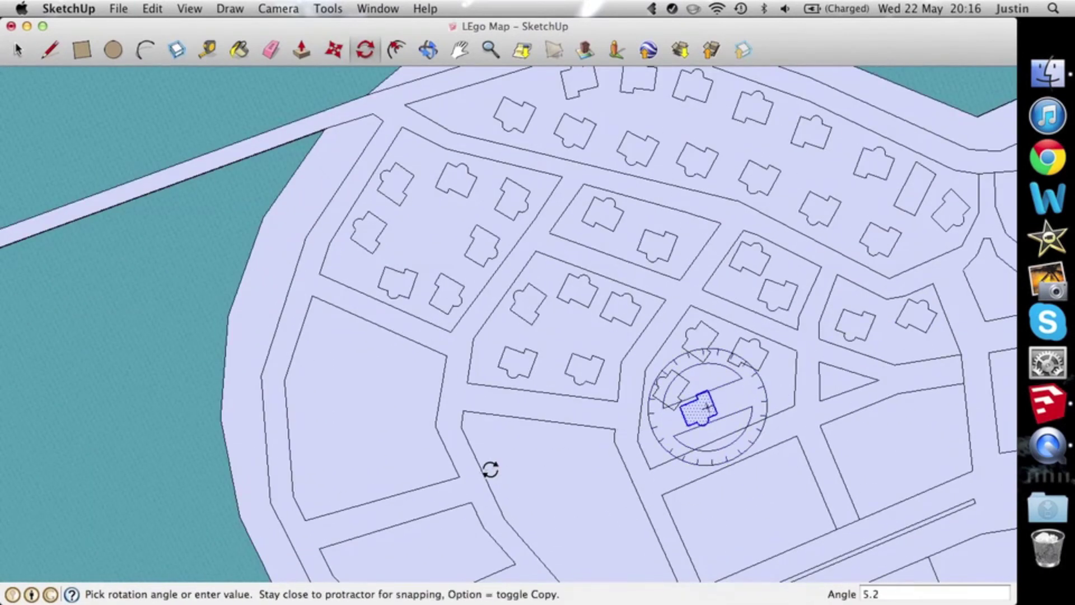
pyautogui.click(490, 469)
pyautogui.press('m')
# Step: Paste another house copy, place it, and turn it about 170° to fit its plot
pyautogui.hotkey('ctrl', 'v')
pyautogui.scroll(5, 619, 370)
pyautogui.press('r')
pyautogui.click(573, 421)
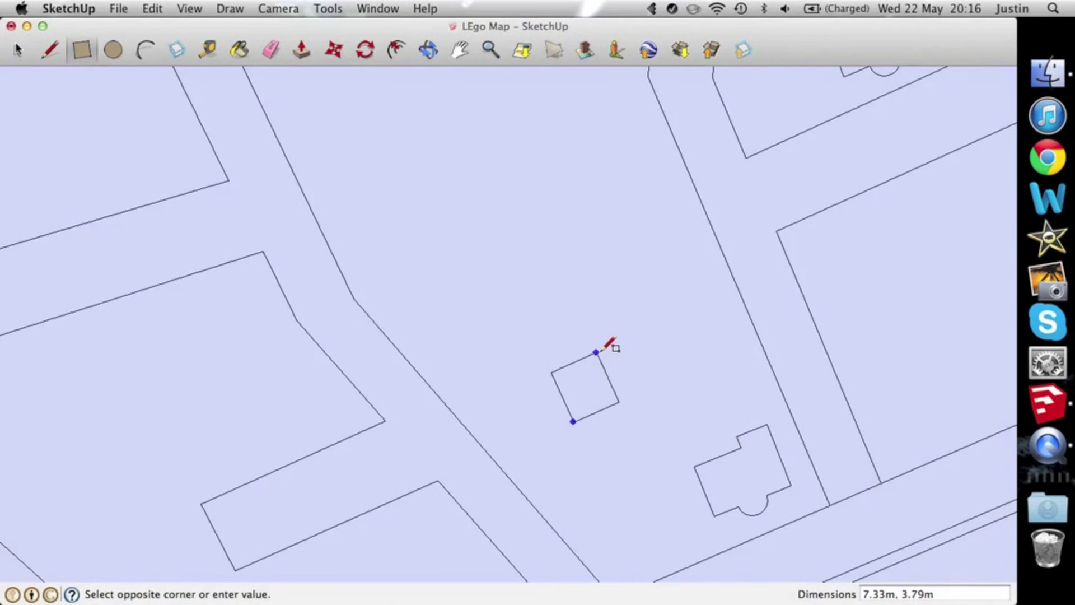
pyautogui.click(369, 53)
pyautogui.click(585, 372)
pyautogui.click(533, 171)
pyautogui.click(619, 549)
# Step: Move the next pasted house copy into its plot
pyautogui.press('m')
pyautogui.scroll(-2, 600, 380)
pyautogui.click(514, 253)
pyautogui.press('q')
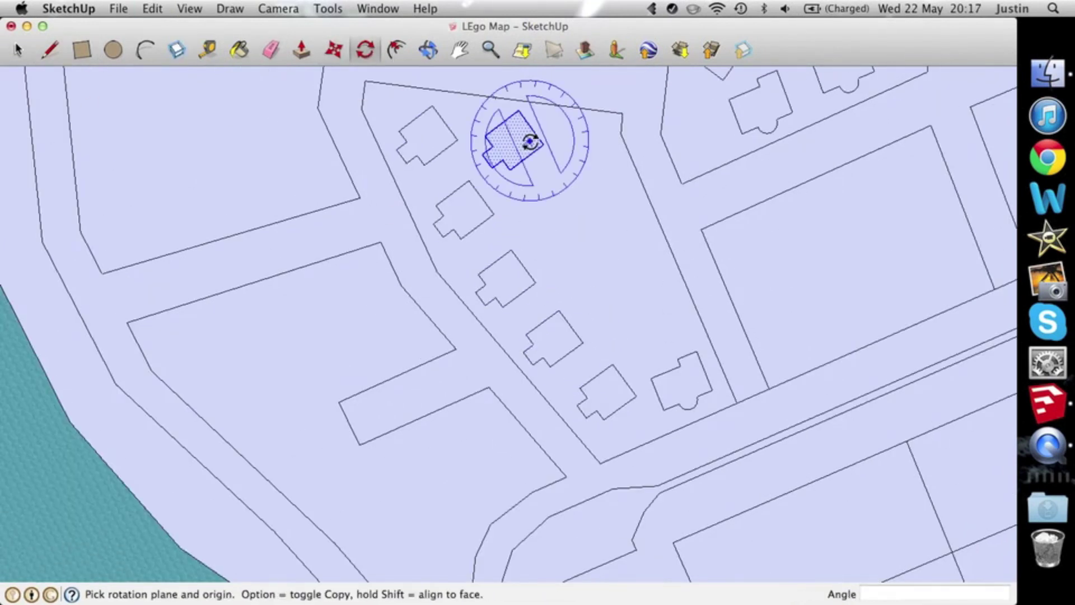
pyautogui.press('m')
pyautogui.scroll(-5, 521, 456)
pyautogui.press('space')
# Step: Orbit to a tilted view and start drawing the larger building's edges in the empty plot
pyautogui.moveTo(521, 456); pyautogui.dragTo(409, 184, button='middle')
pyautogui.scroll(5, 408, 185)
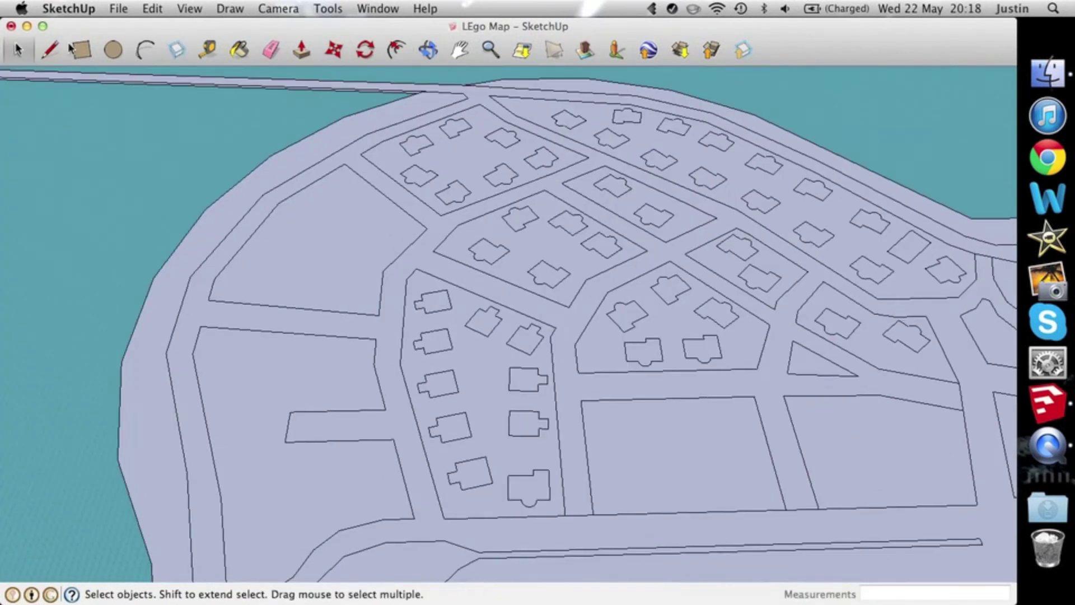
pyautogui.press('l')
pyautogui.scroll(2, 773, 493)
pyautogui.click(752, 506)
pyautogui.click(602, 484)
pyautogui.scroll(-3, 602, 484)
# Step: Finish the building's edge and erase the inner arc to form the rounded front
pyautogui.scroll(3, 631, 343)
pyautogui.click(683, 475)
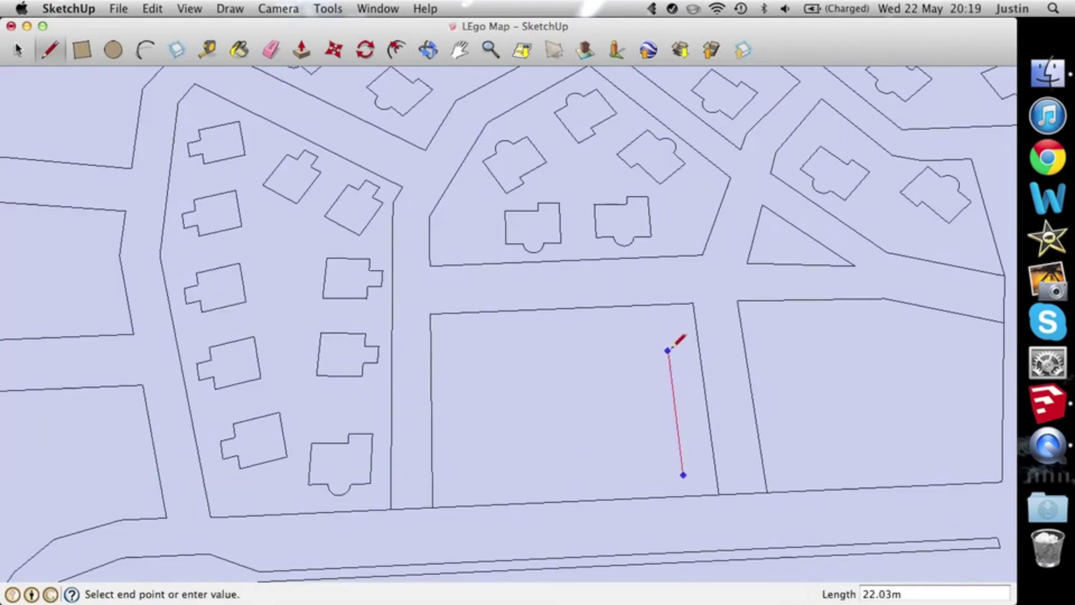
pyautogui.press('e')
pyautogui.moveTo(607, 414); pyautogui.dragTo(551, 414)
pyautogui.scroll(-3, 618, 374)
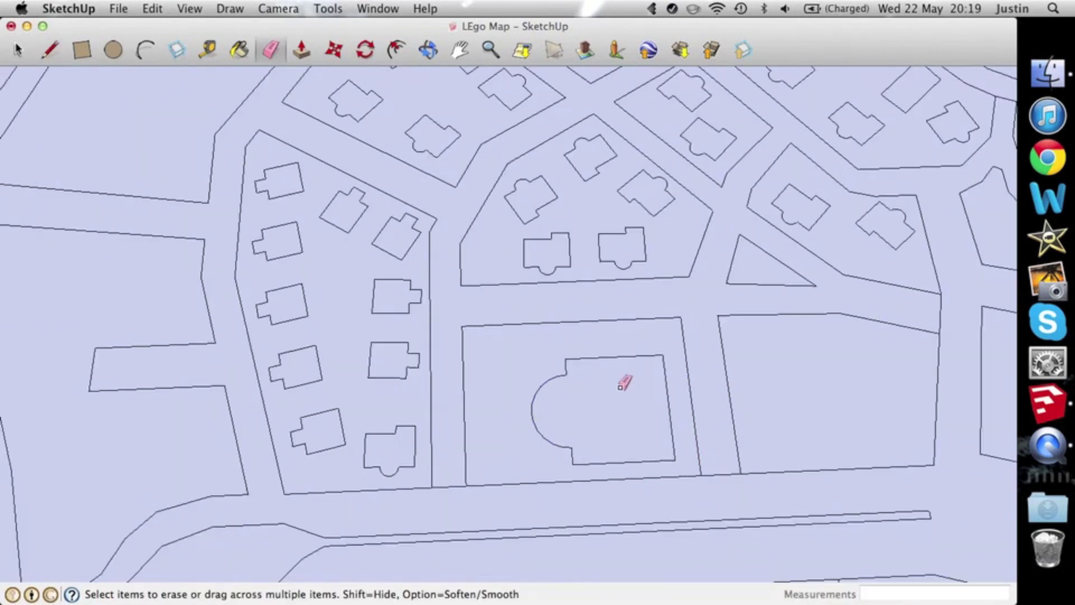
# Step: Select the new building footprint, copy it, and paste a copy
pyautogui.press('space')
pyautogui.keyDown('shift'); pyautogui.click(518, 367); pyautogui.keyUp('shift')
pyautogui.hotkey('ctrl', 'c')
pyautogui.hotkey('ctrl', 'v')
# Step: Orbit back toward top-down and place the building copy in another plot
pyautogui.scroll(3, 230, 466)
pyautogui.scroll(3, 442, 461)
pyautogui.moveTo(441, 460)
pyautogui.mouseDown(button='middle')
pyautogui.moveTo(319, 243)
pyautogui.moveTo(348, 367)
pyautogui.mouseUp(button='middle')
pyautogui.scroll(-5, 352, 452)
pyautogui.scroll(5, 438, 351)
pyautogui.click(457, 385)
pyautogui.press('m')
pyautogui.scroll(-3, 329, 276)
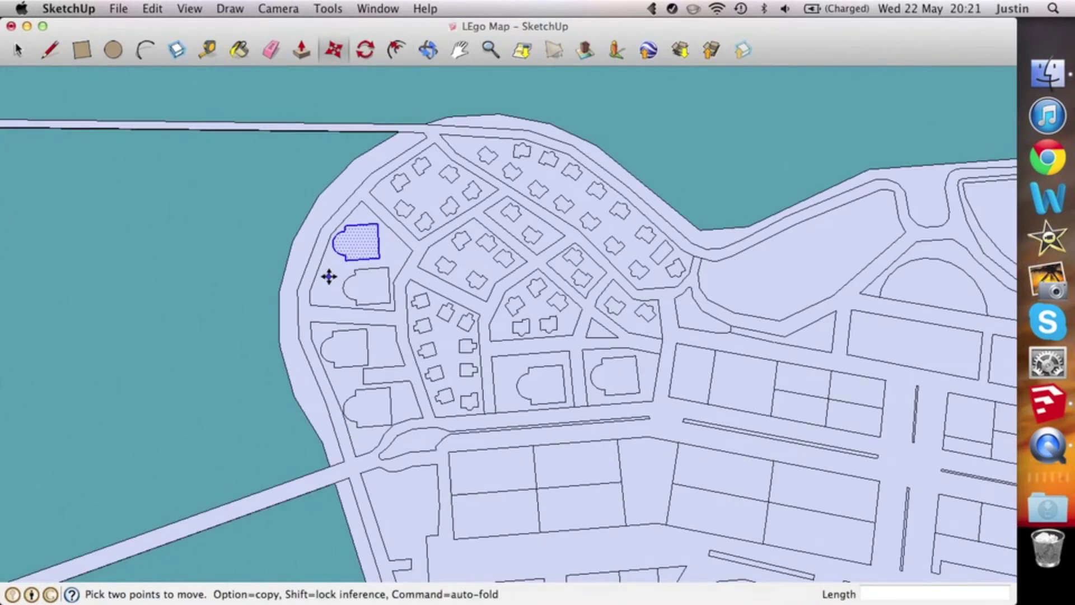